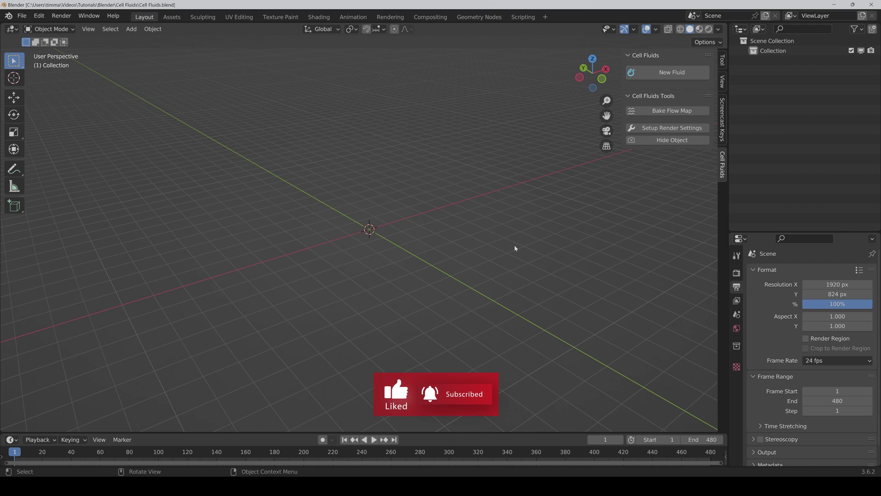
Add a Cell Fluids domain, set Size X and Y to 20 m (depth stays 10 m), and save
left_click(670, 73)
key("KP_Decimal")
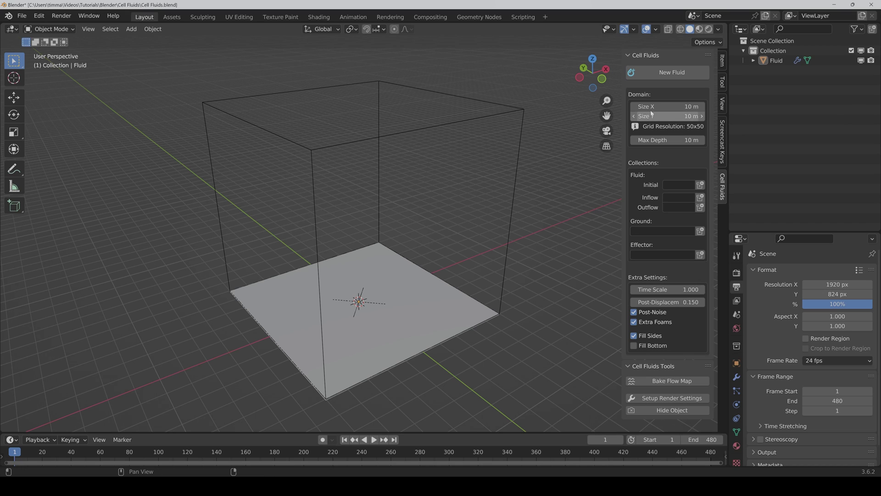
left_click_drag(668, 106, 668, 116)
type("20")
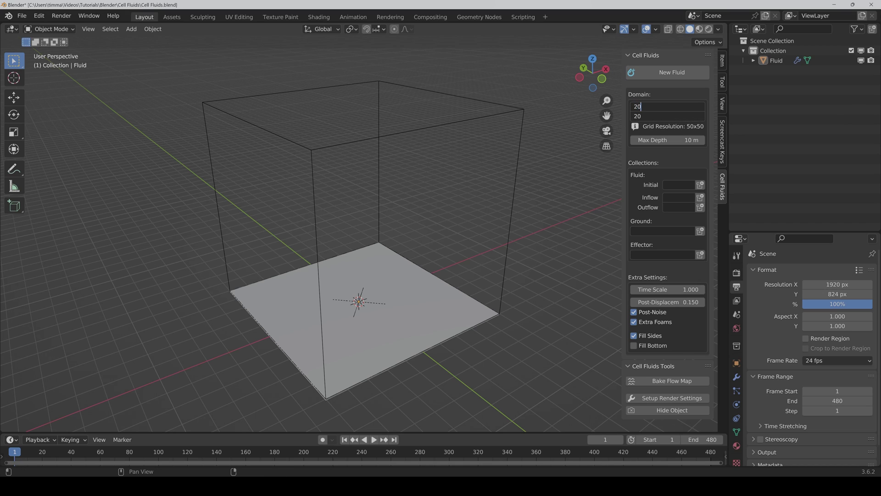
key("Return")
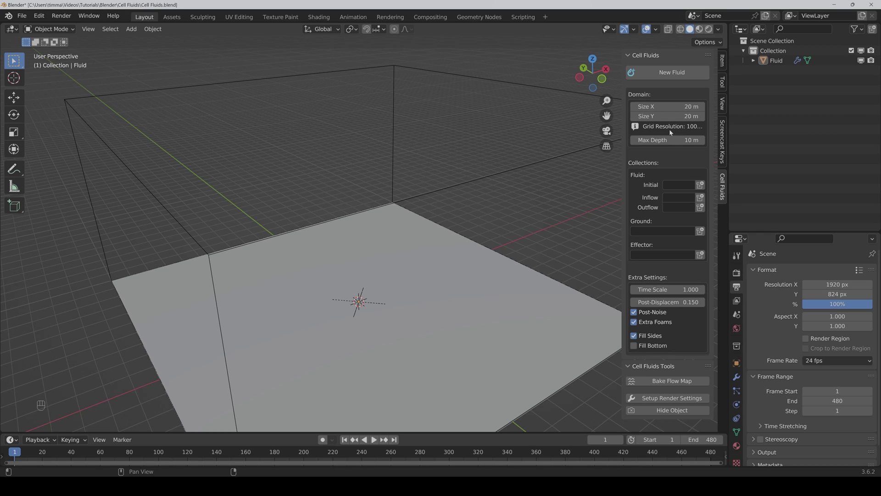
mouse_move(668, 140)
left_mouse_down()
mouse_move(695, 140)
mouse_move(672, 140)
left_mouse_up()
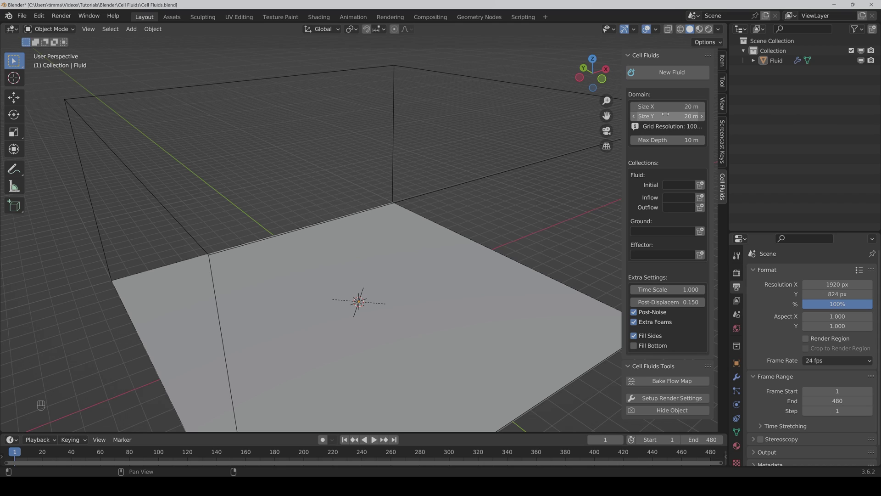
key("ctrl+s")
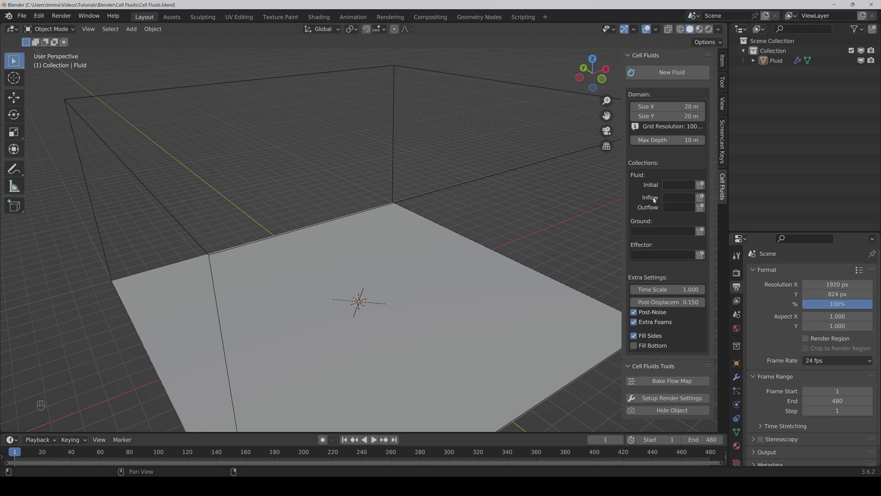
Use the create buttons beside Initial, Inflow and Outflow to make three new fluid collections
left_click(682, 184)
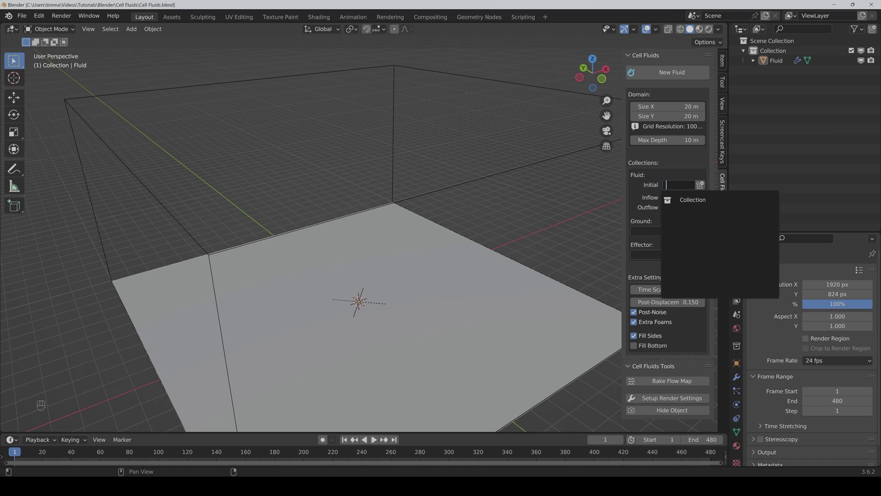
left_click(688, 175)
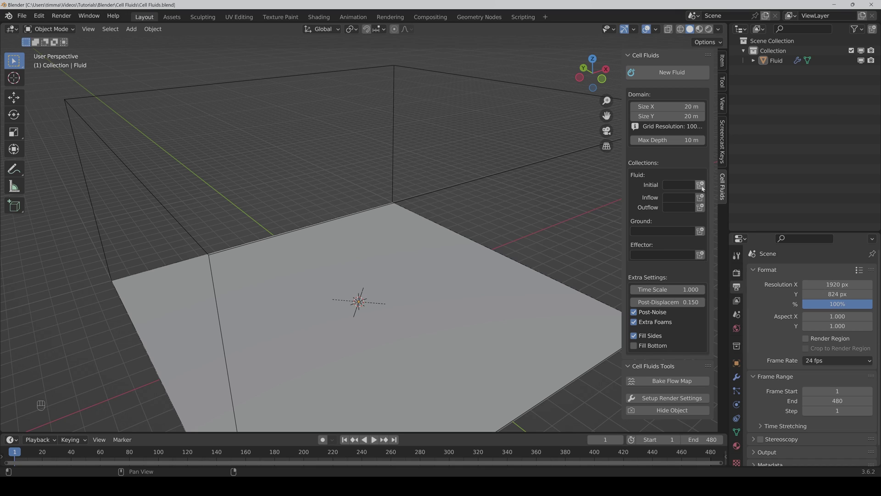
left_click(700, 185)
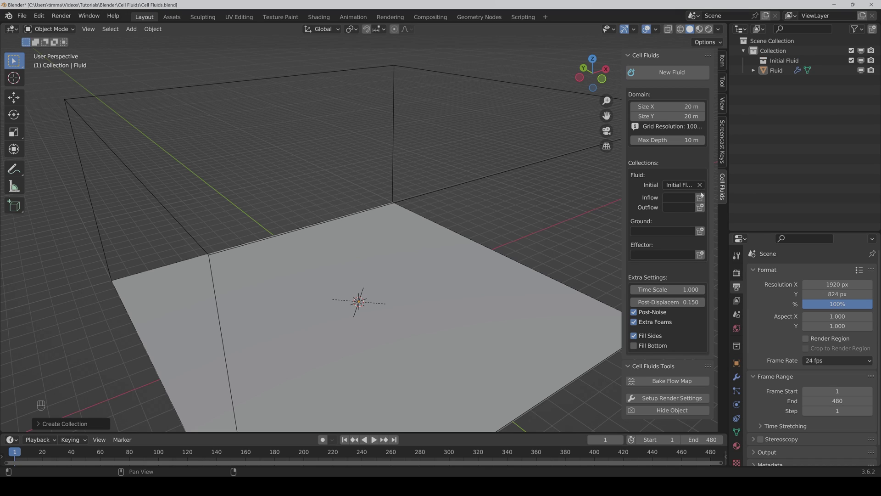
left_click(701, 198)
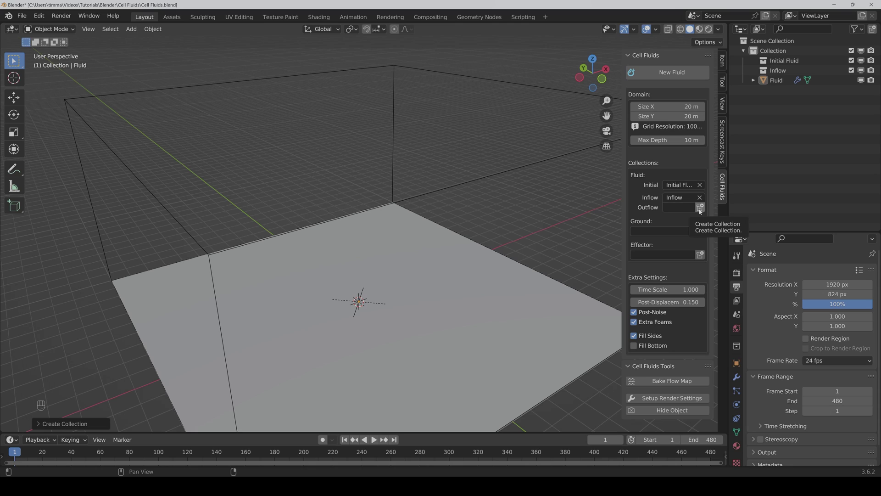
left_click(699, 209)
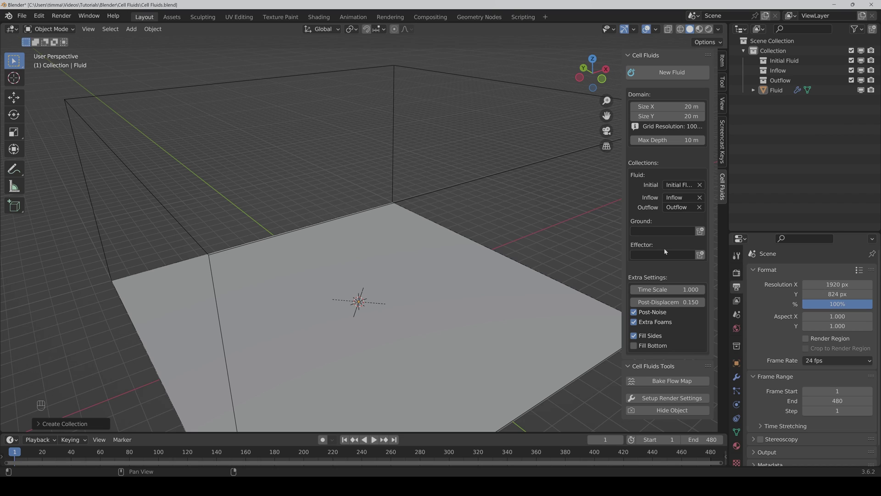
Save, then add a UV sphere and lift it straight up above the floor
key("ctrl+s")
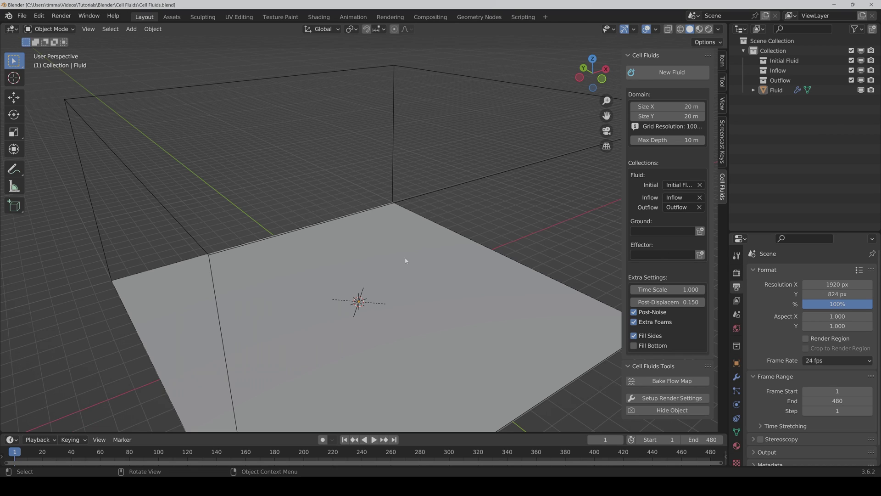
left_click(131, 28)
mouse_move(156, 40)
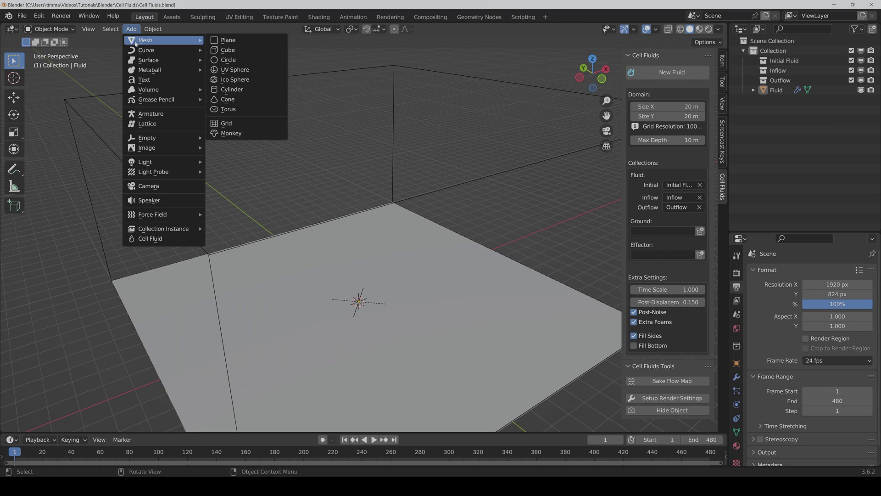
left_click(247, 71)
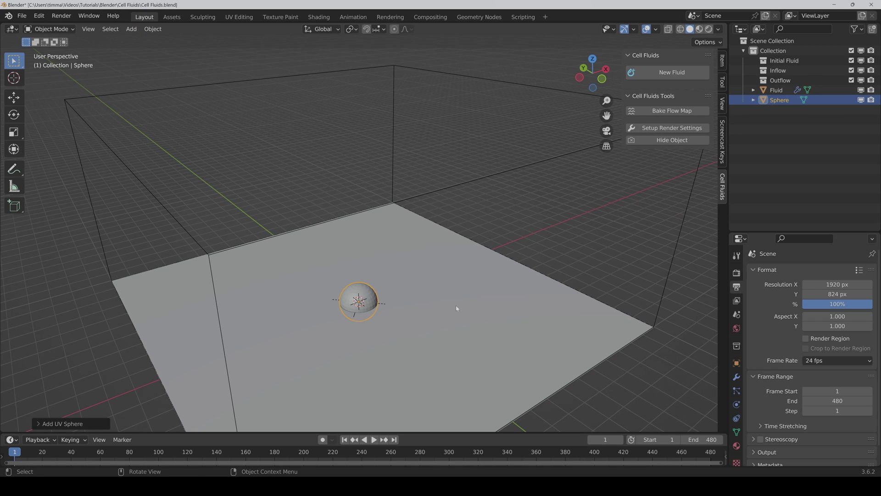
key("g")
key("z")
left_click(459, 296)
Move the sphere into the Inflow collection so water pours from it
middle_click_drag(469, 316, 462, 301)
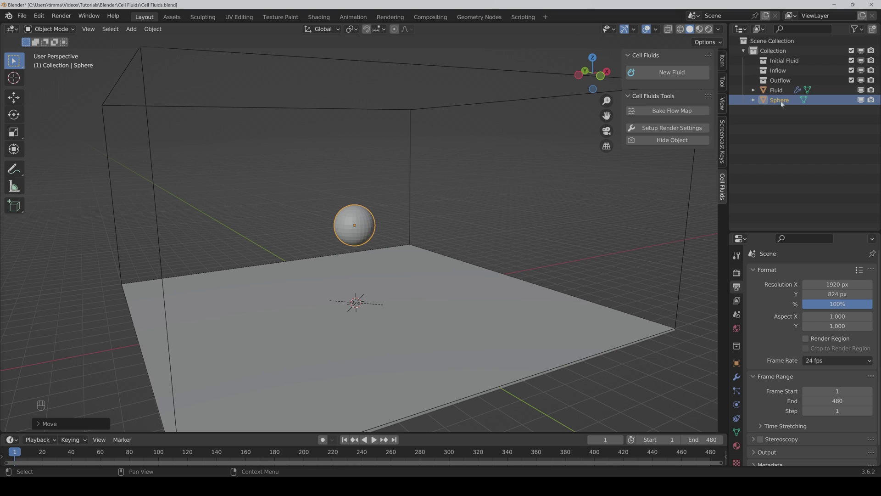
left_click_drag(781, 104, 779, 71)
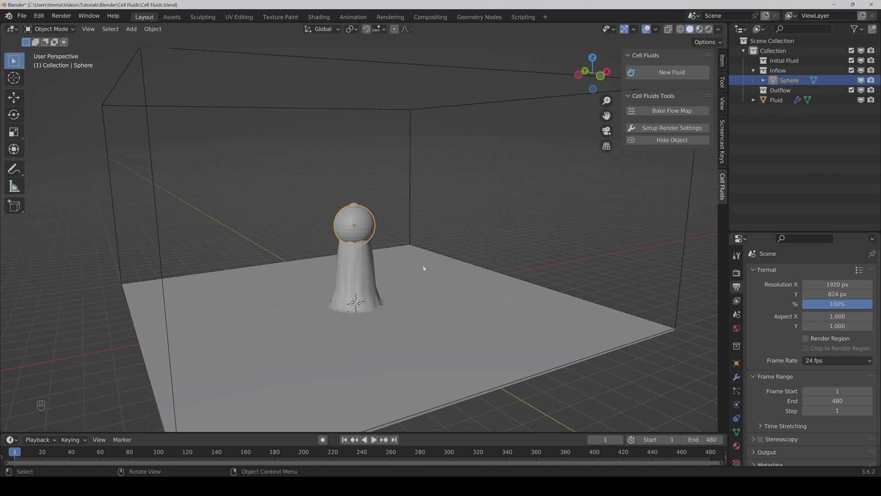
scroll(424, 284, "up", 1)
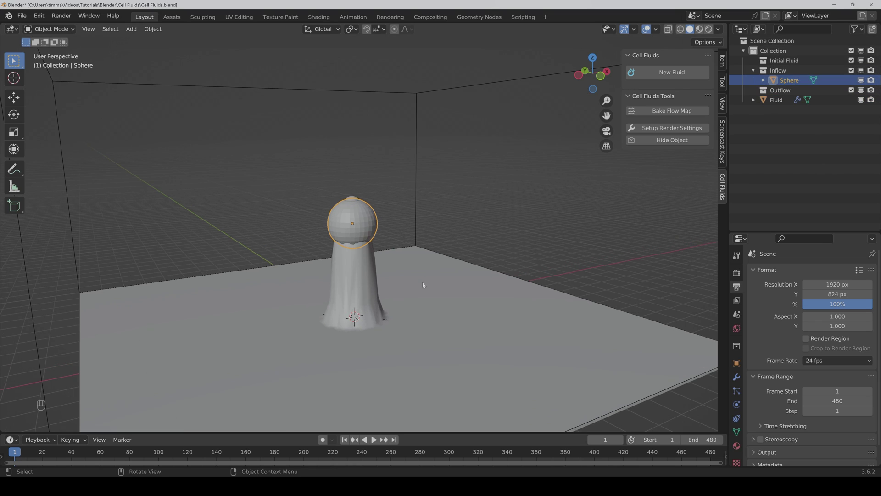
Switch to Material Preview, play the simulation, and move the pouring sphere around before stopping
left_click(699, 29)
middle_click_drag(500, 257, 487, 271)
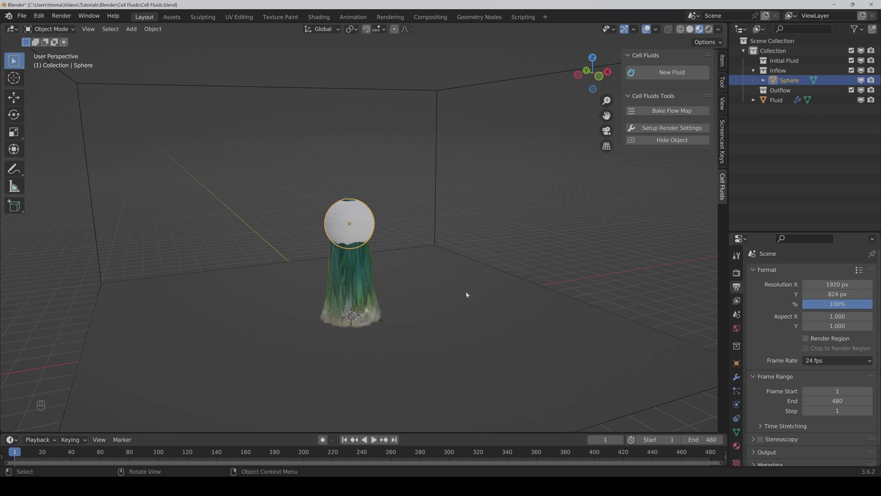
key("space")
scroll(466, 294, "down", 5)
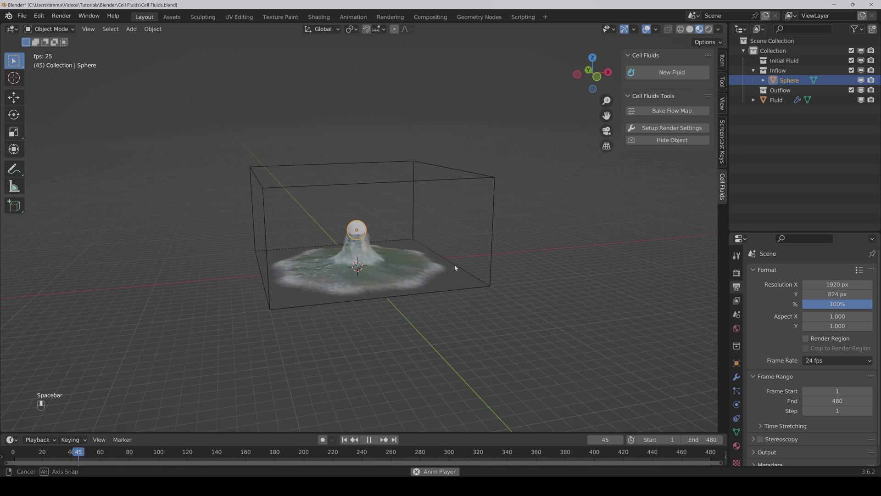
scroll(434, 293, "up", 4)
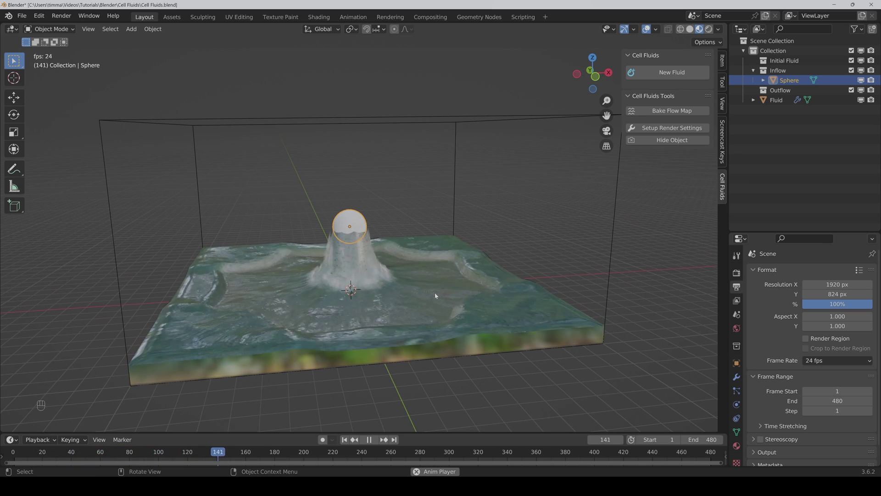
key("g")
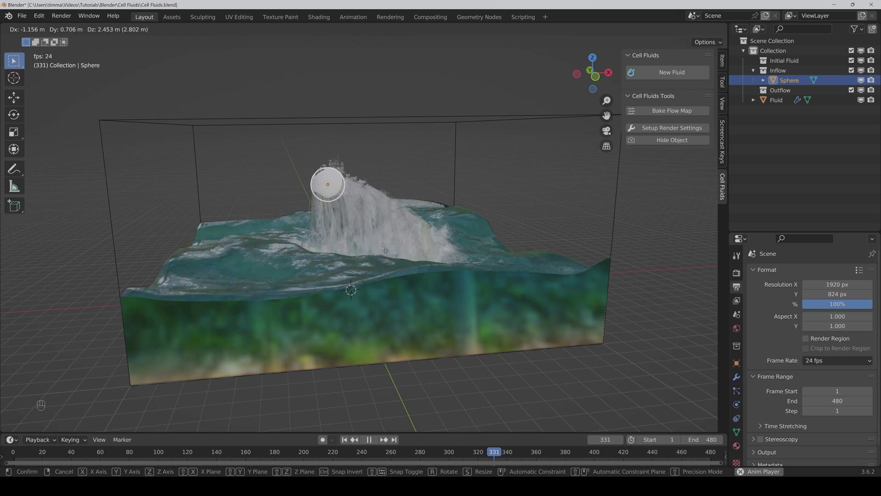
key("Escape")
key("Escape")
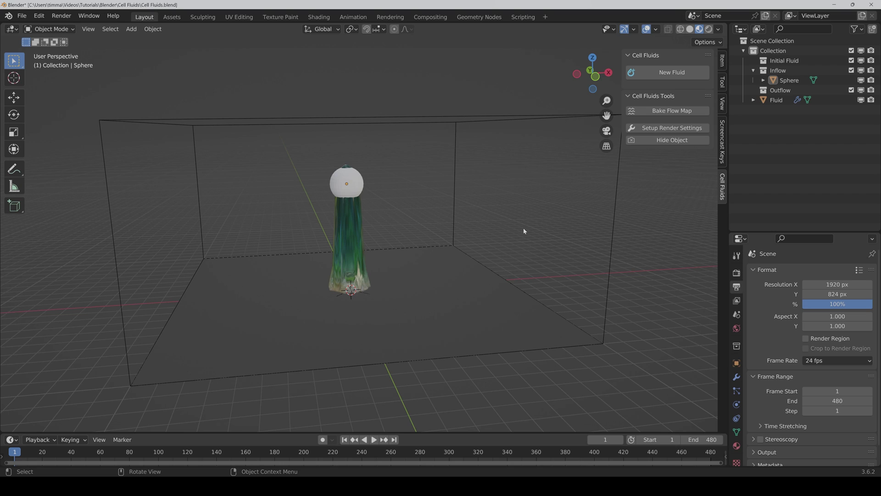
Move the sphere into Initial Fluid, watch the splash play out, then stop and deselect
left_click_drag(789, 81, 797, 61)
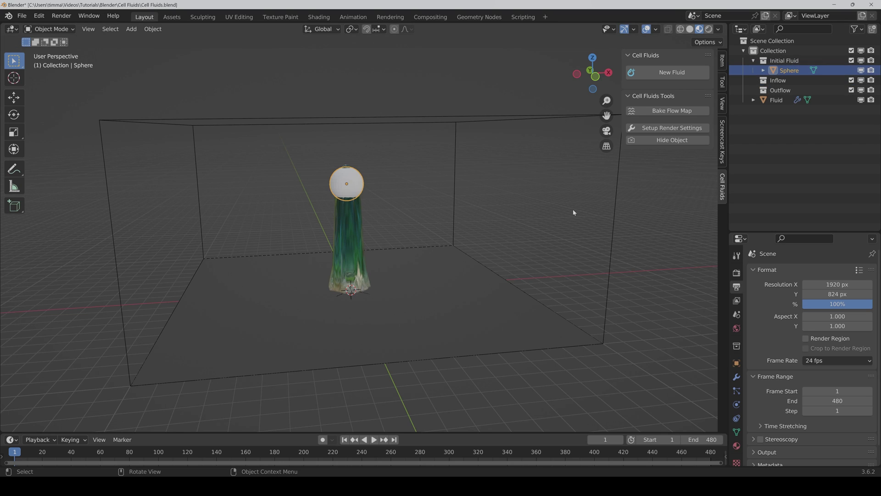
key("space")
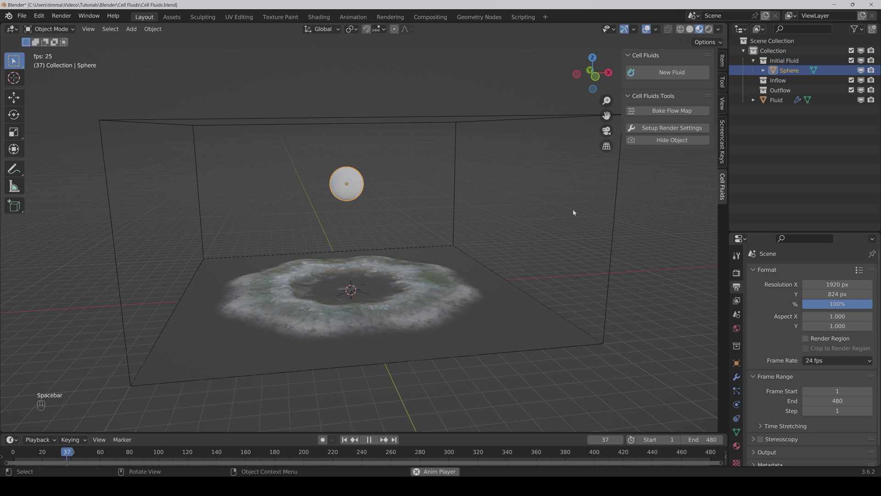
middle_click_drag(573, 209, 584, 222)
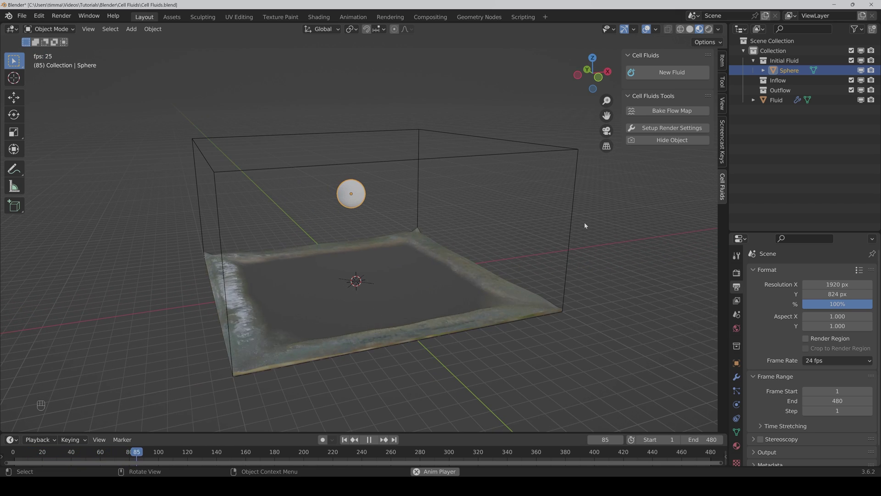
key("Escape")
left_click(501, 188)
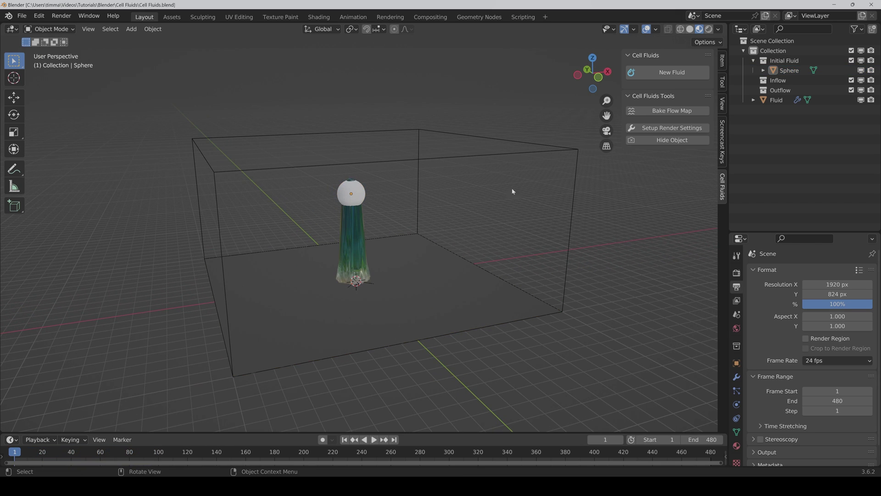
Move the sphere into Outflow, then add a cube and scale it up to fill the domain
left_click_drag(790, 71, 783, 91)
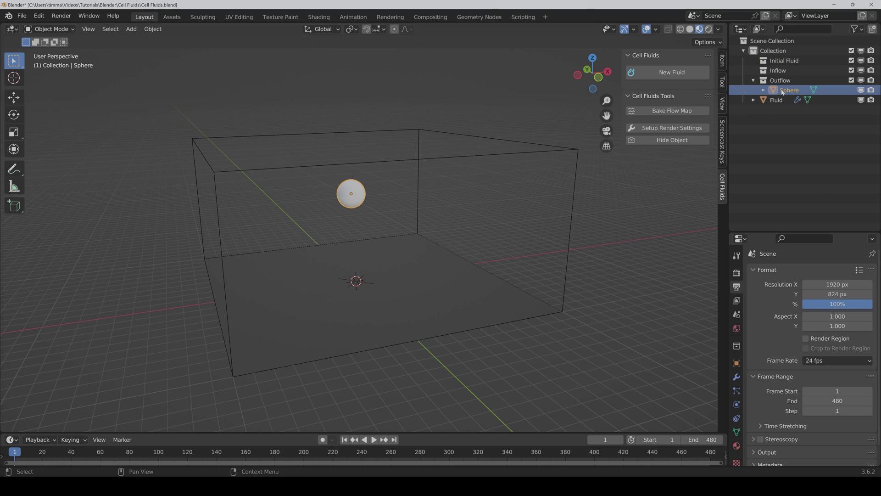
left_click(131, 29)
mouse_move(138, 40)
left_click(242, 50)
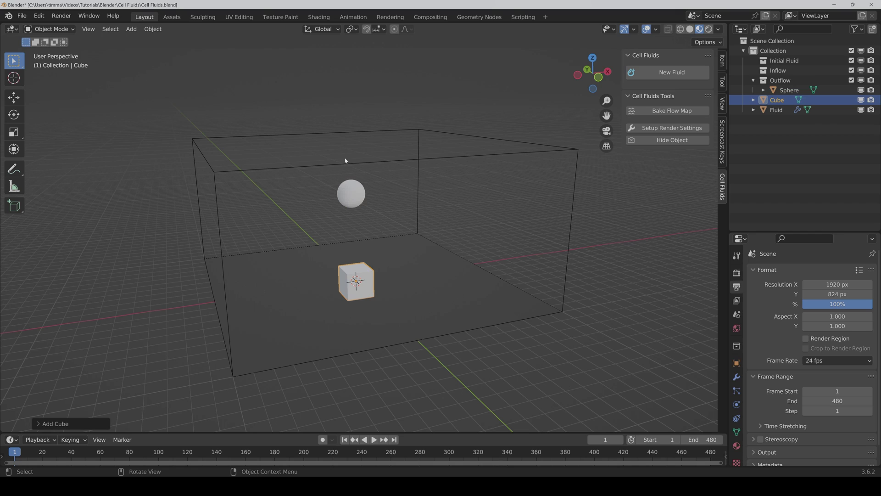
key("s")
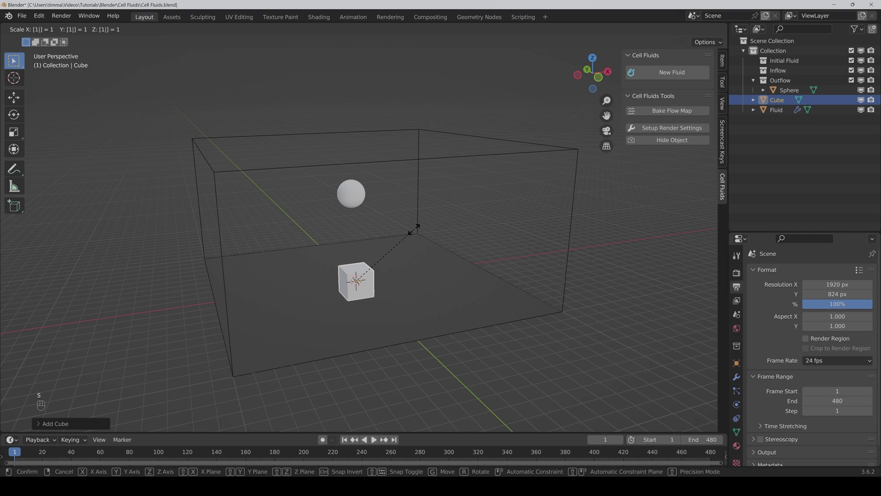
left_click(414, 230)
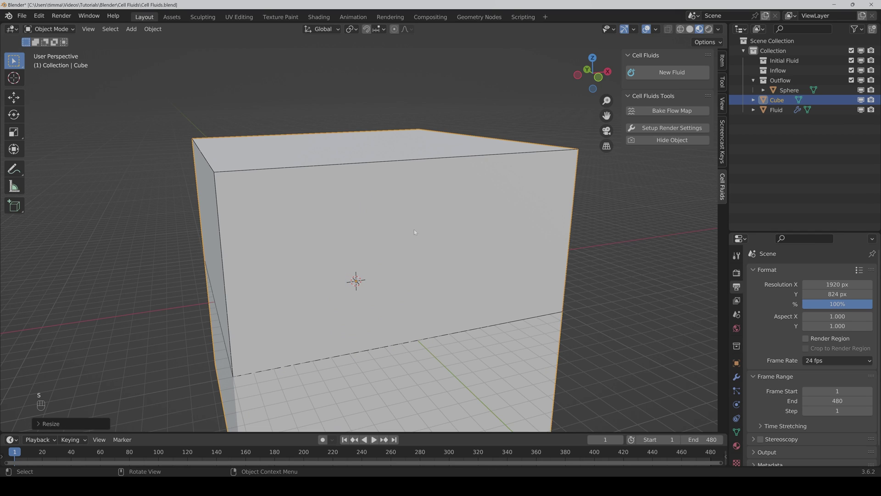
Set the cube's Scale Z and Location Z to 2.5 so the 5 m slab rests on the floor
left_click(724, 62)
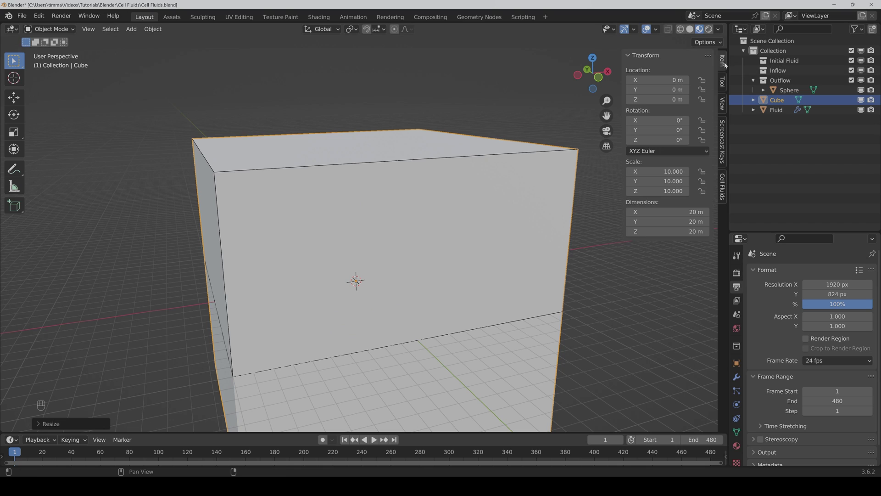
left_click(675, 191)
type("2.5")
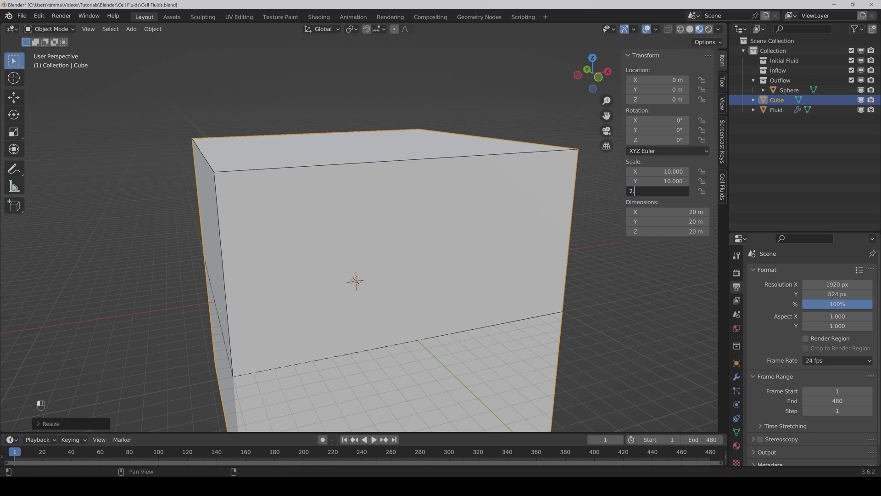
key("Return")
left_click(660, 99)
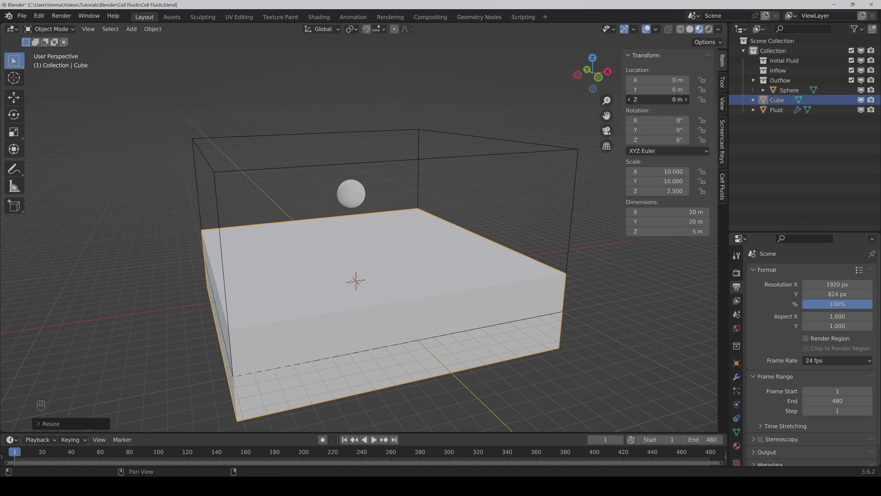
type("2.5")
key("Return")
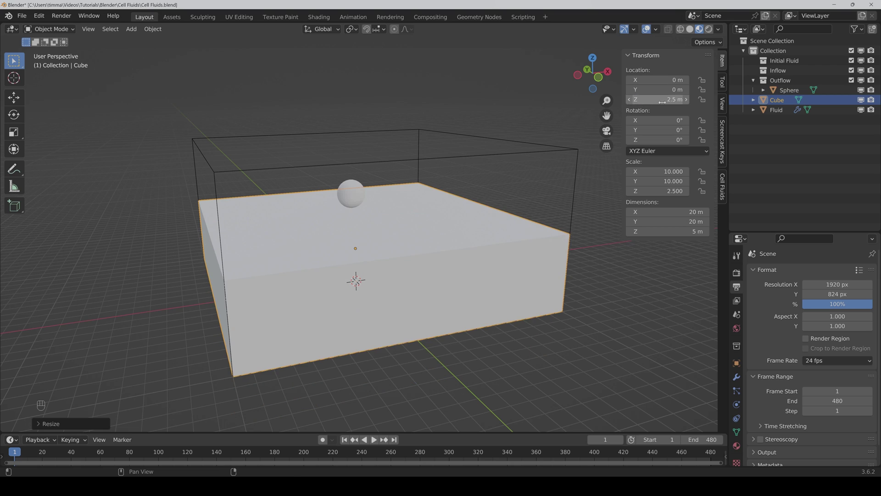
middle_click_drag(337, 241, 341, 241)
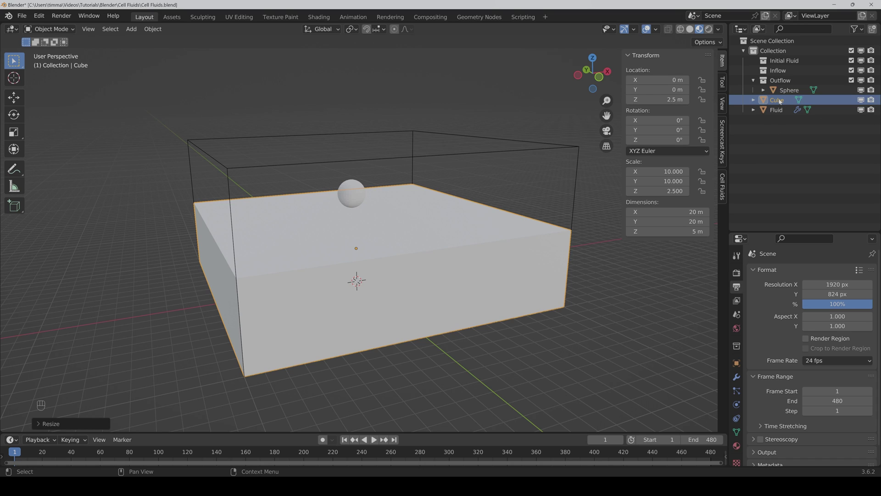
Put the cube in the Initial Fluid collection, hide it, and play the simulation
left_click_drag(779, 102, 787, 62)
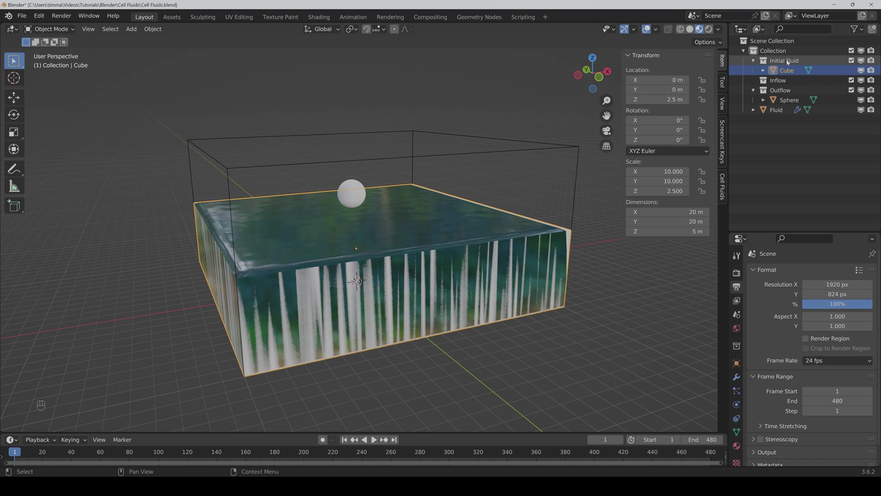
left_click(861, 71)
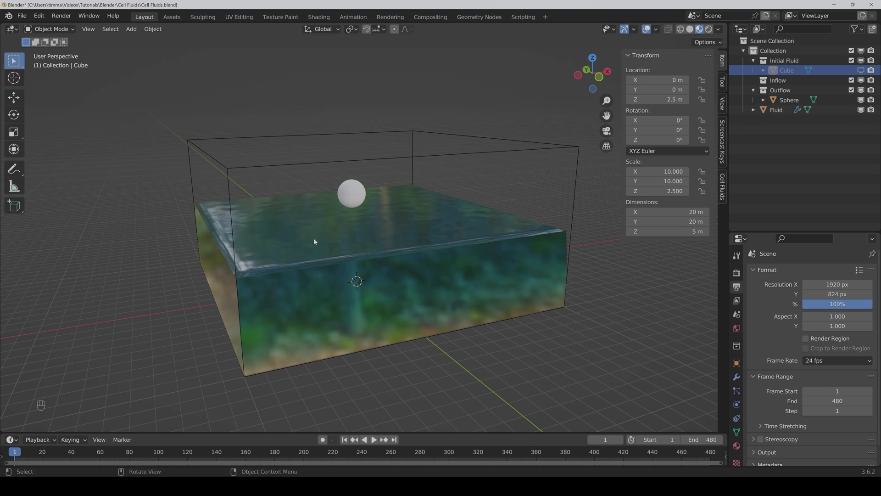
key("space")
Lower the outflow sphere vertically into the moving water
left_click(355, 198)
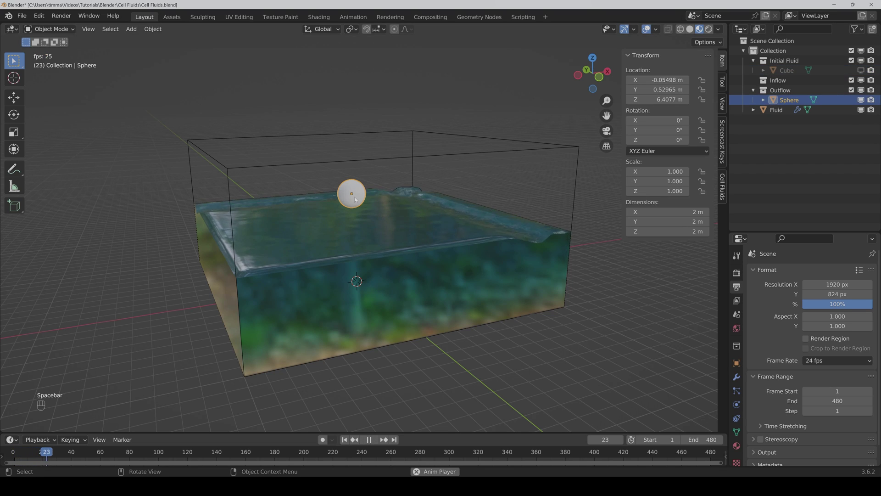
key("g")
key("z")
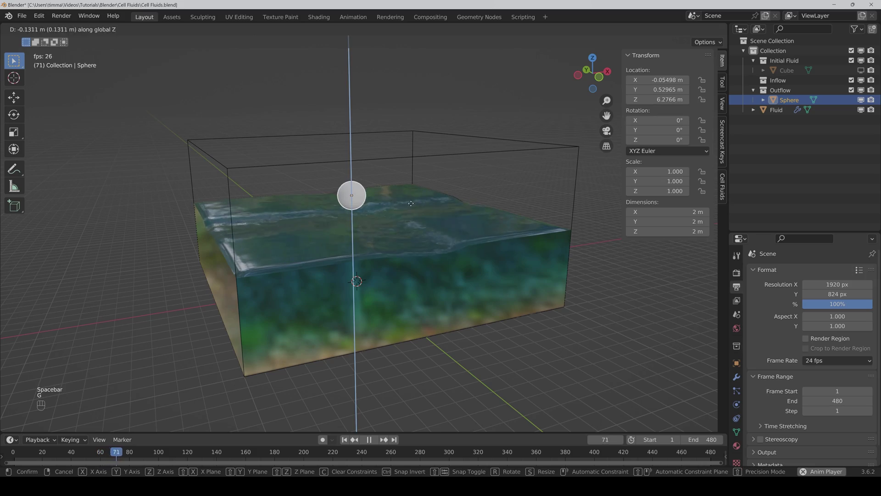
left_click(412, 247)
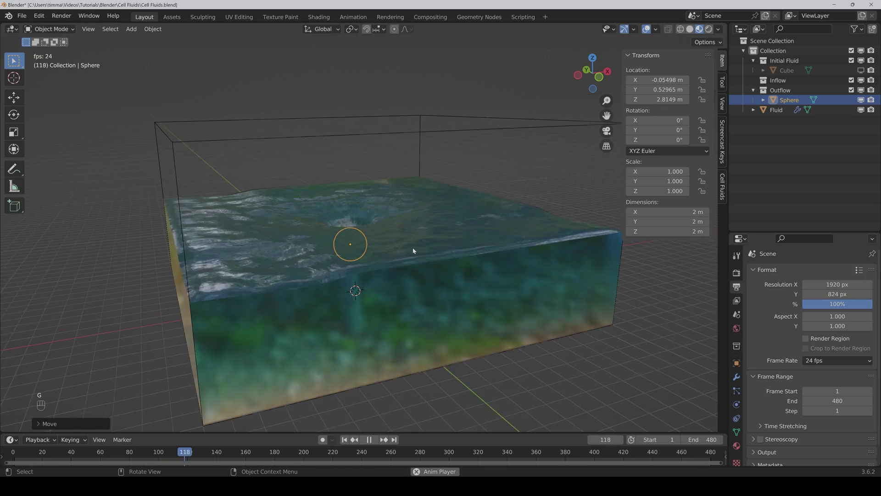
scroll(413, 248, "up", 6)
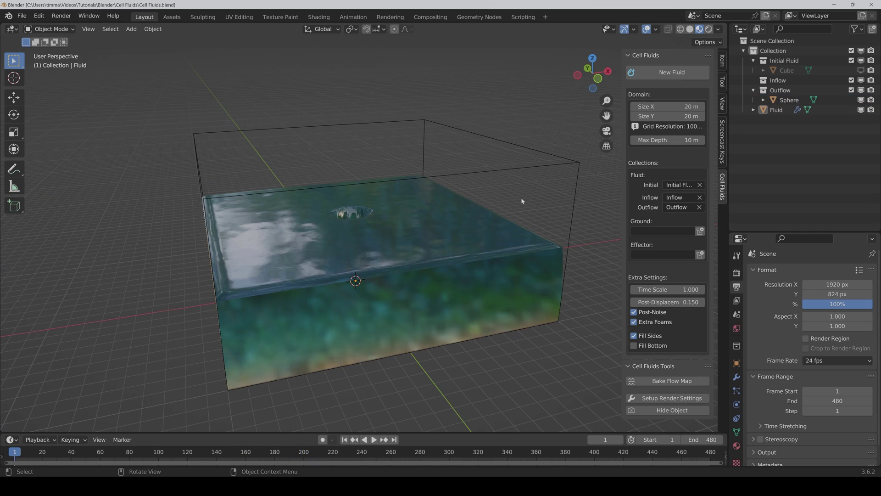
Add a new Effector collection, place the sphere in it, and raise it to the water surface
left_click(700, 255)
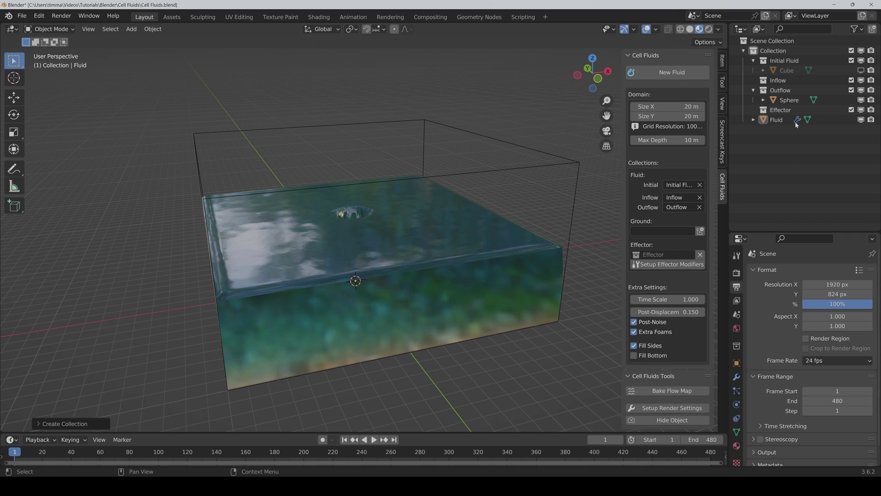
left_click_drag(790, 102, 781, 109)
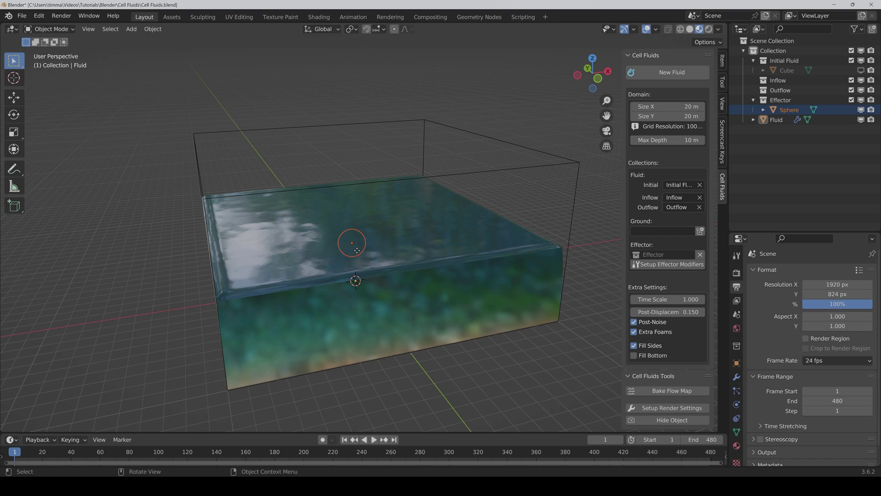
key("g")
middle_click(357, 250)
left_click(366, 214)
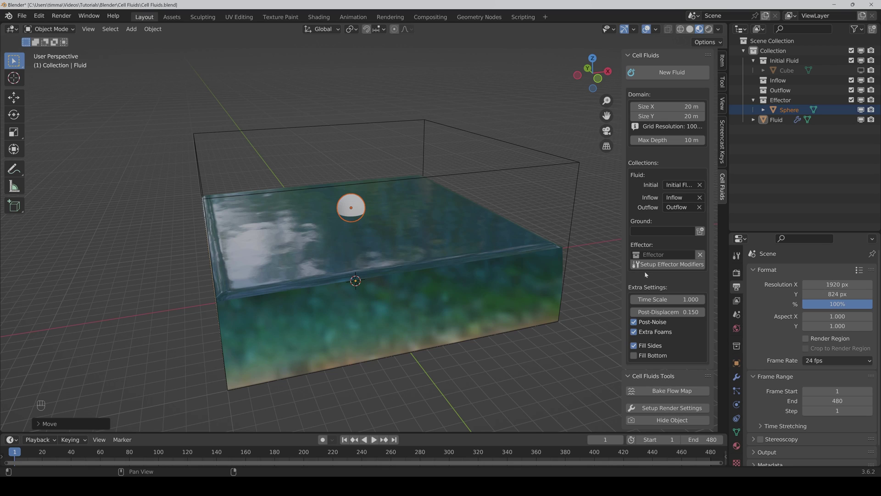
Apply Setup Effector Modifiers to the sphere, play, and drag it through the water to test
left_click(672, 265)
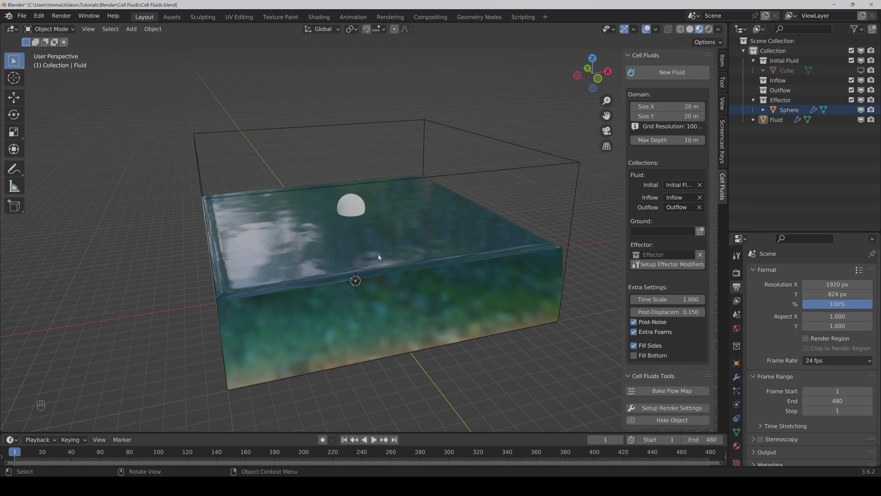
key("space")
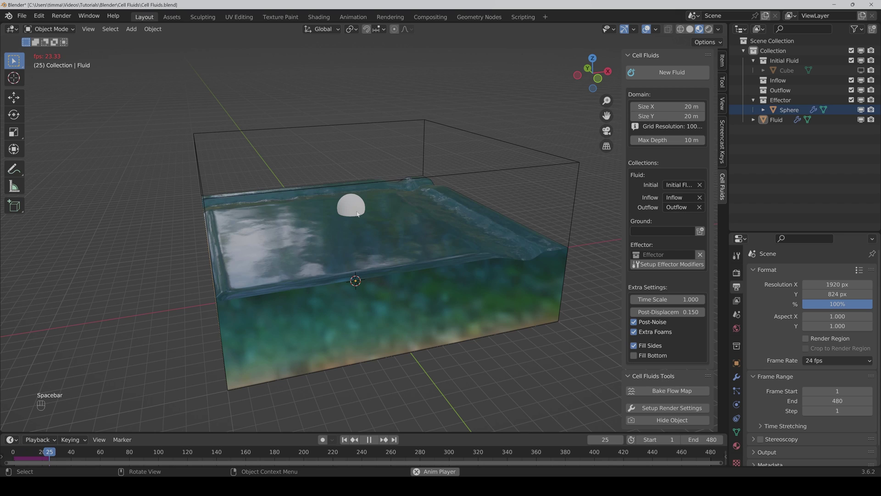
left_click(356, 212)
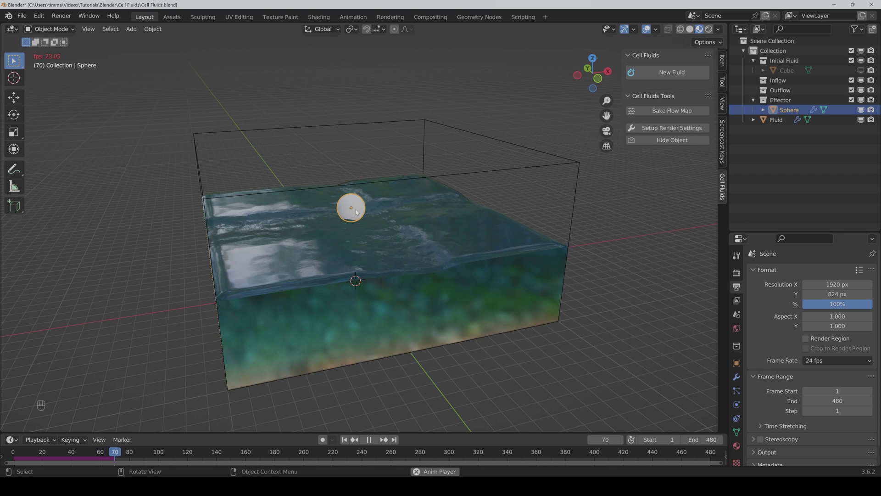
key("g")
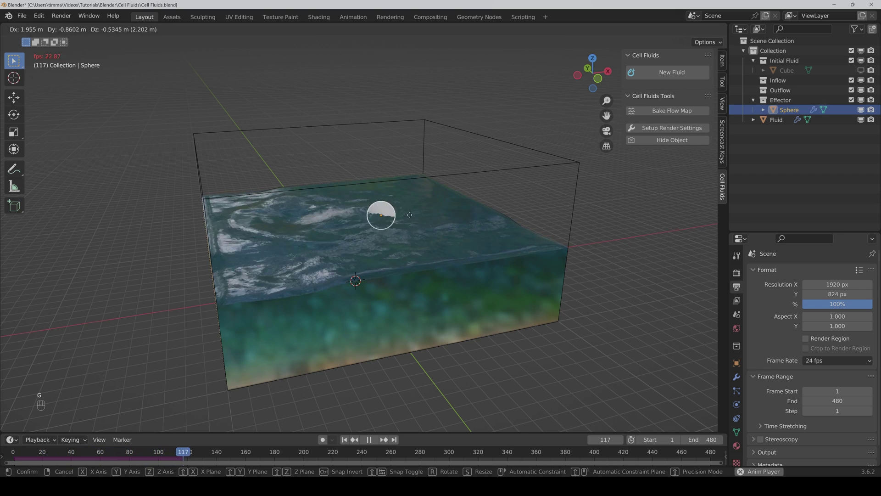
mouse_move(398, 212)
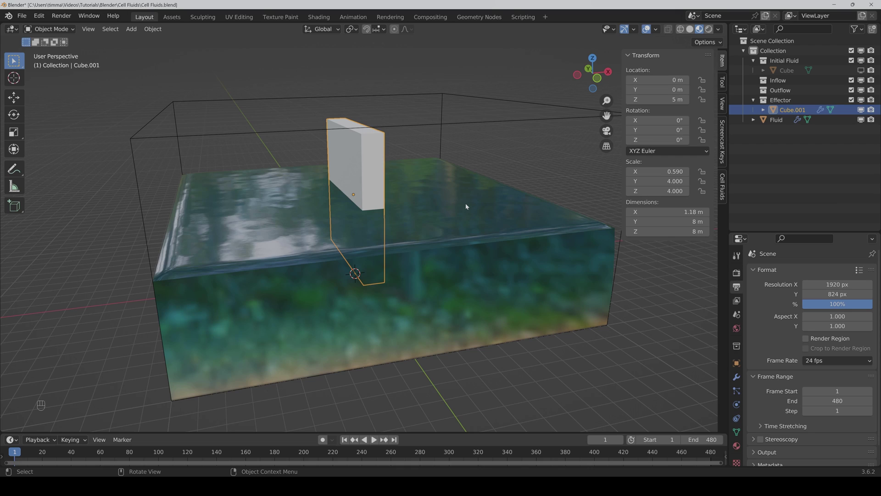
Play the simulation and sweep the board Cube.001 through the water, then cancel the move
key("space")
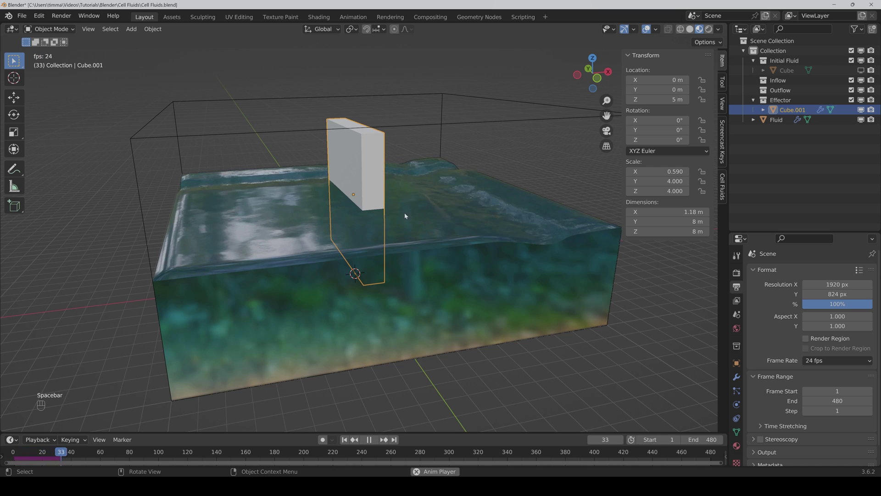
key("g")
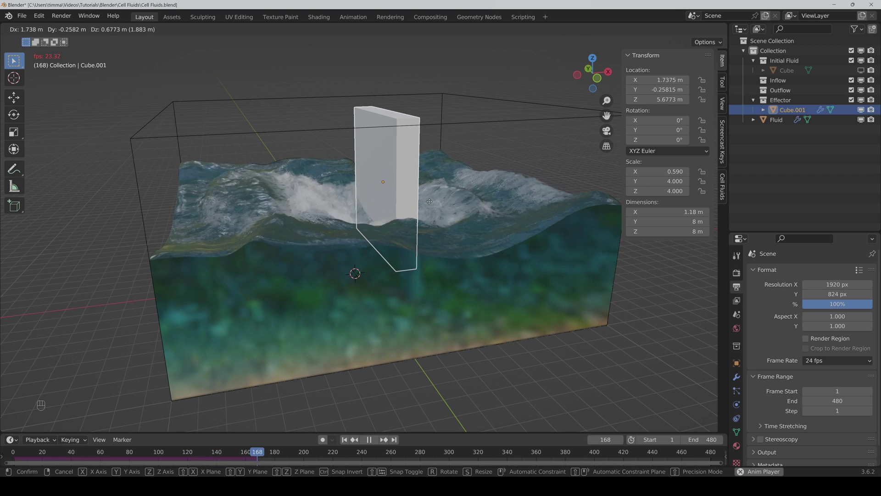
key("Escape")
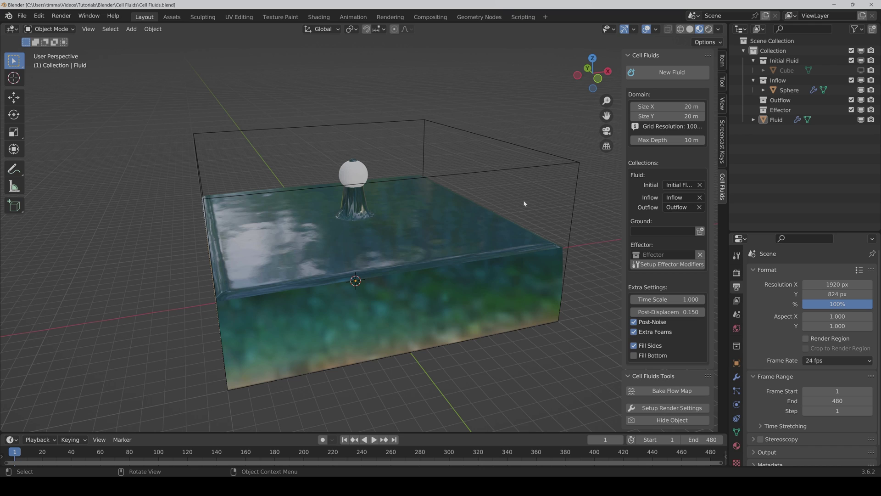
Play the simulation and try Time Scale 0.15, then restore it to 1
key("space")
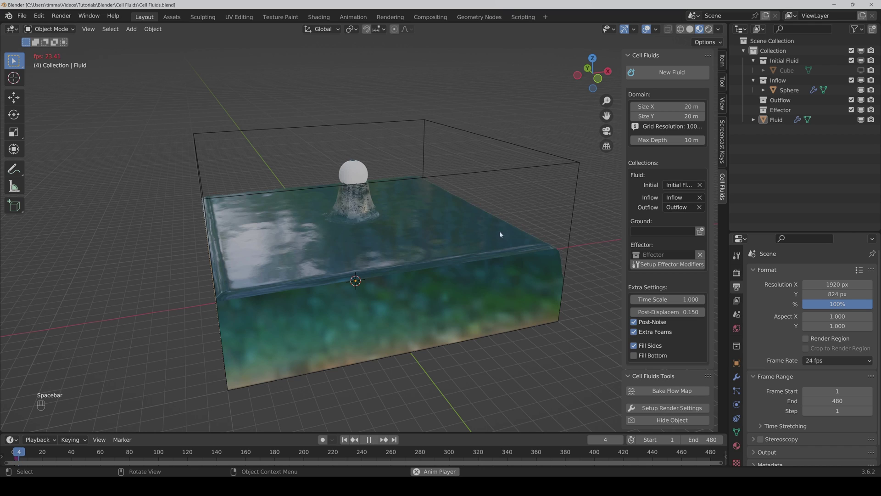
double_click(669, 298)
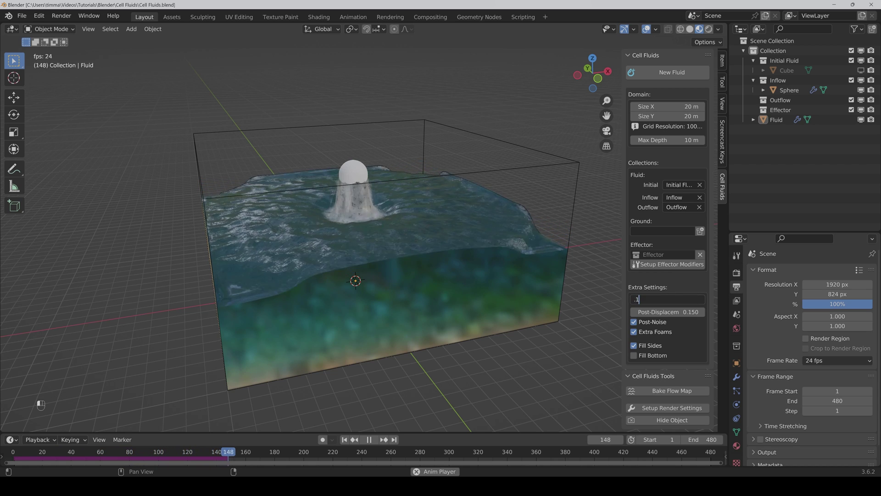
type("0.1")
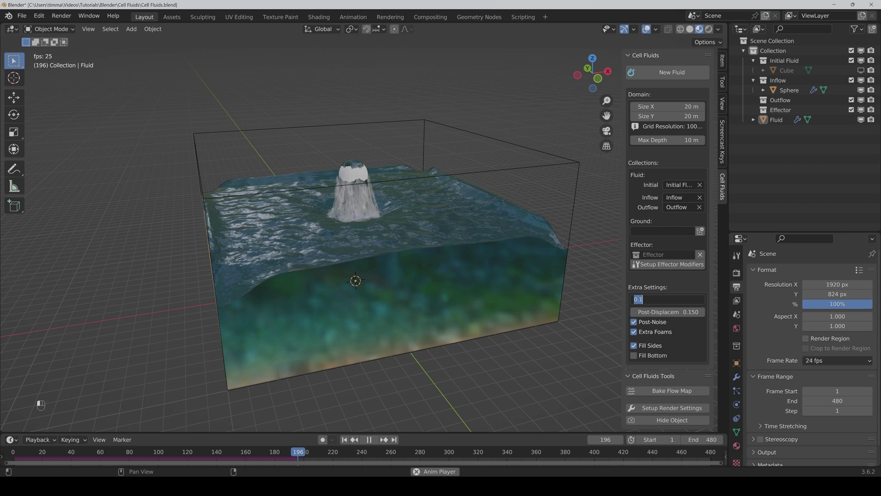
type("5")
key("Return")
double_click(669, 298)
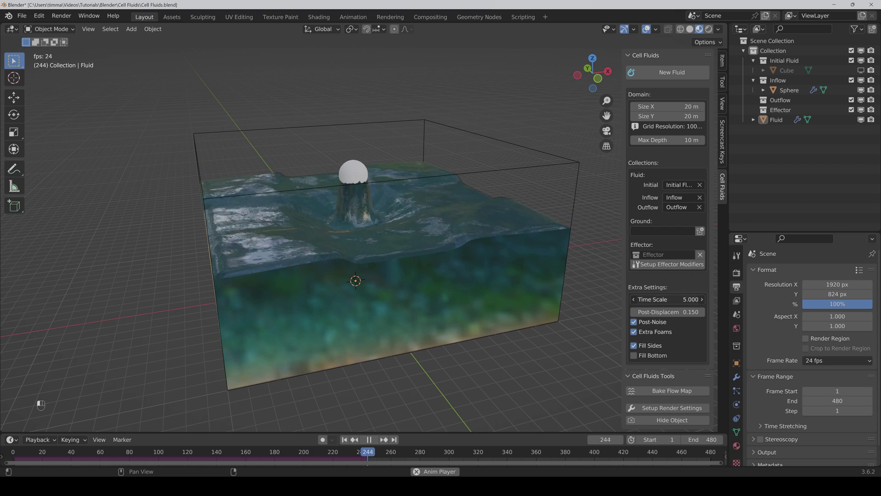
type("1")
key("Return")
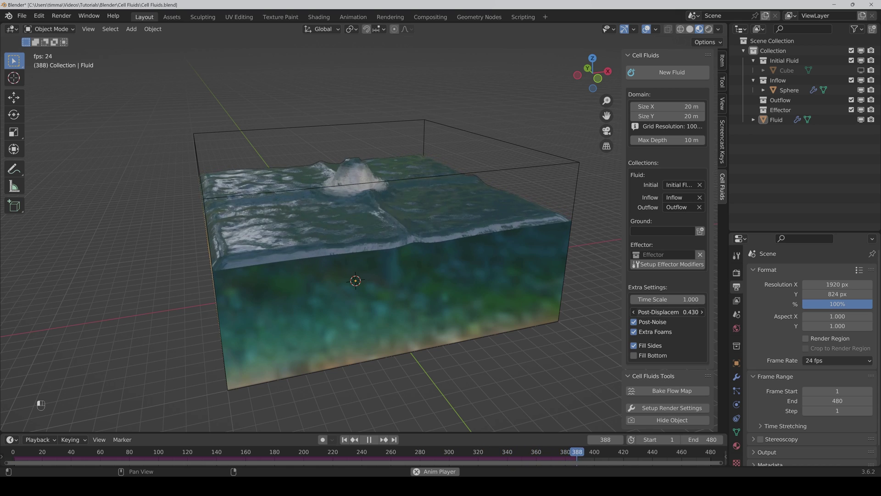
Set the Post-Displacement amount to 0.150 for wave detail on the water surface
double_click(670, 312)
type("0.48.15")
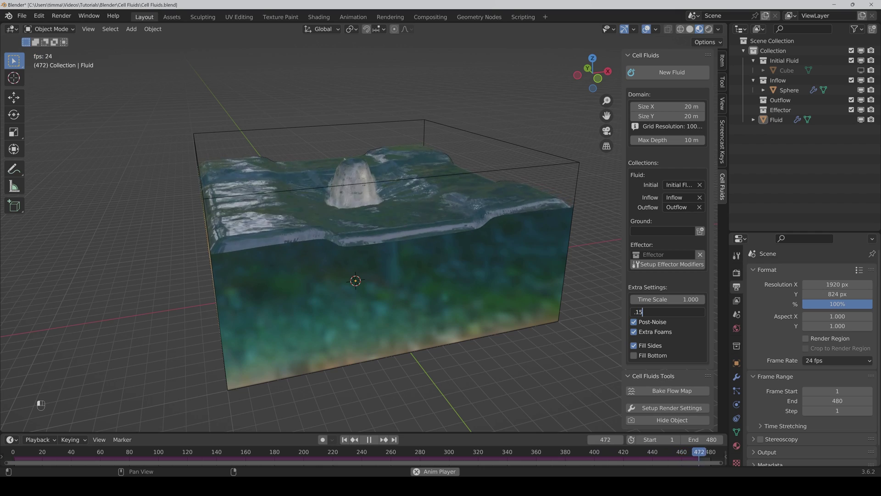
key("Return")
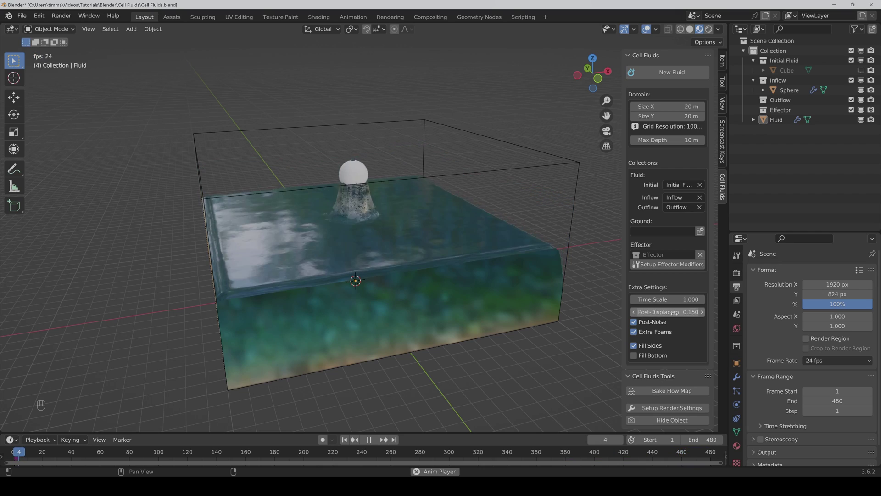
Pause playback and compare Post-Noise off and on, leaving it enabled
scroll(456, 235, "up", 5)
key("space")
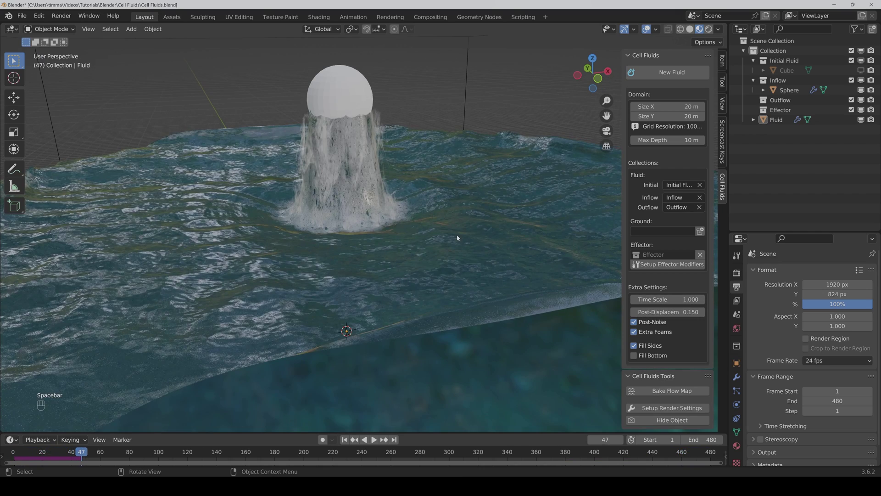
middle_click_drag(456, 234, 468, 241)
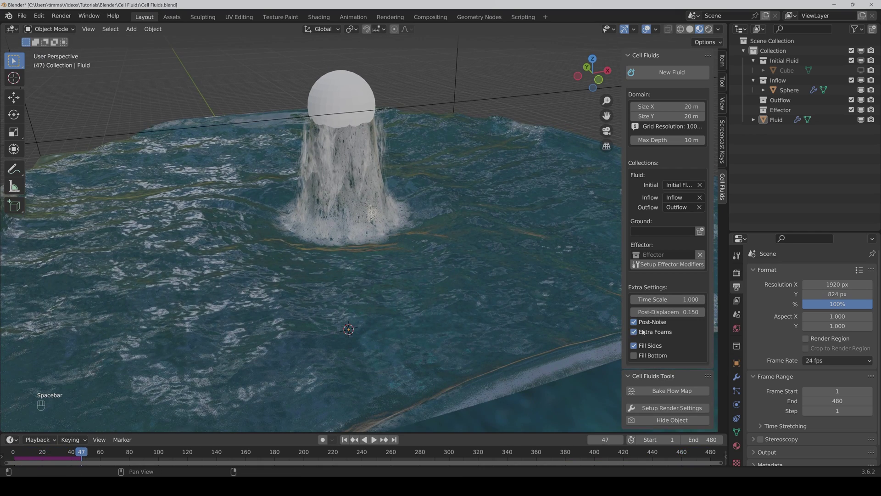
left_click(633, 322)
middle_click_drag(461, 279, 453, 271)
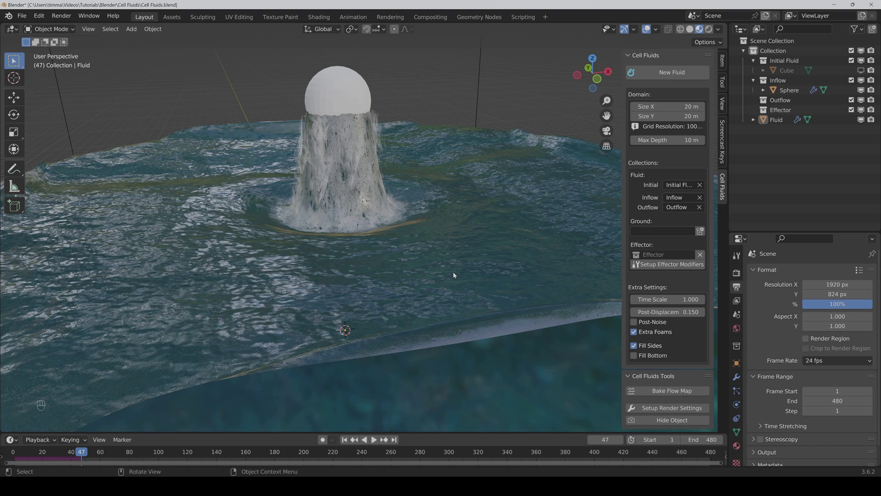
left_click(634, 322)
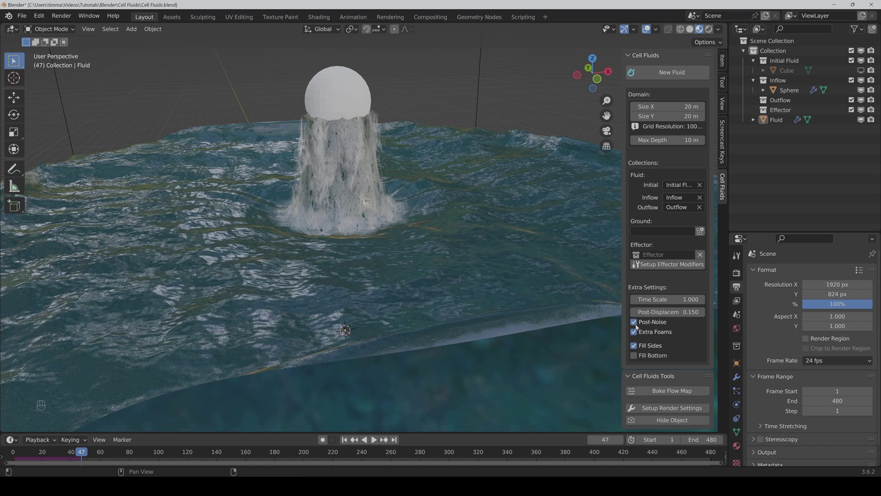
left_click(634, 322)
left_click(634, 322)
Compare Extra Foams and Fill Sides off and on, then bring up Setup Render Settings
left_click(634, 331)
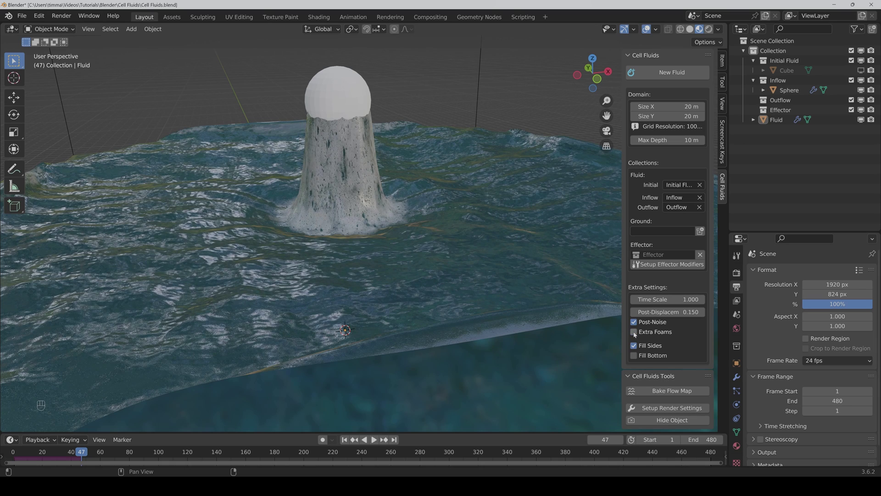
left_click(634, 332)
scroll(545, 354, "down", 8)
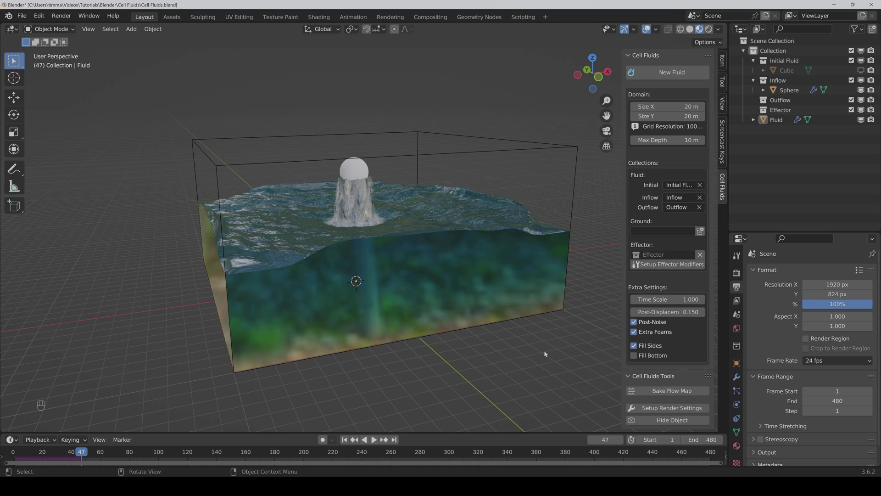
left_click(634, 345)
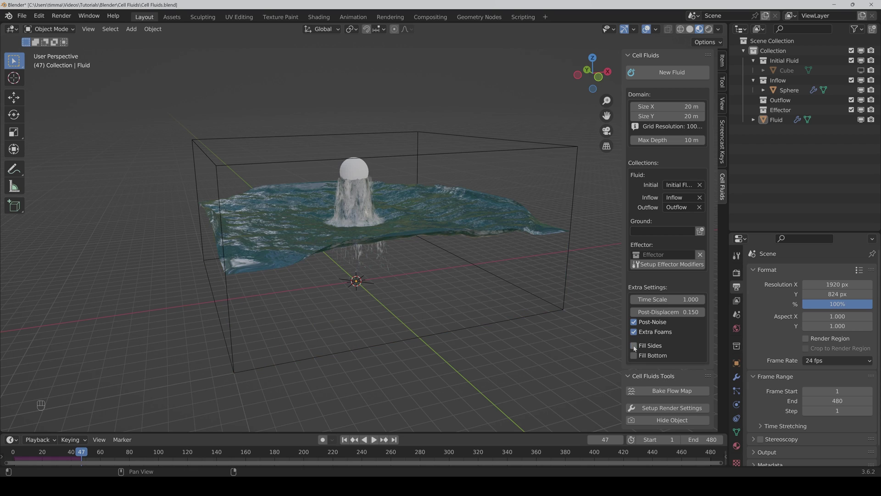
left_click(634, 345)
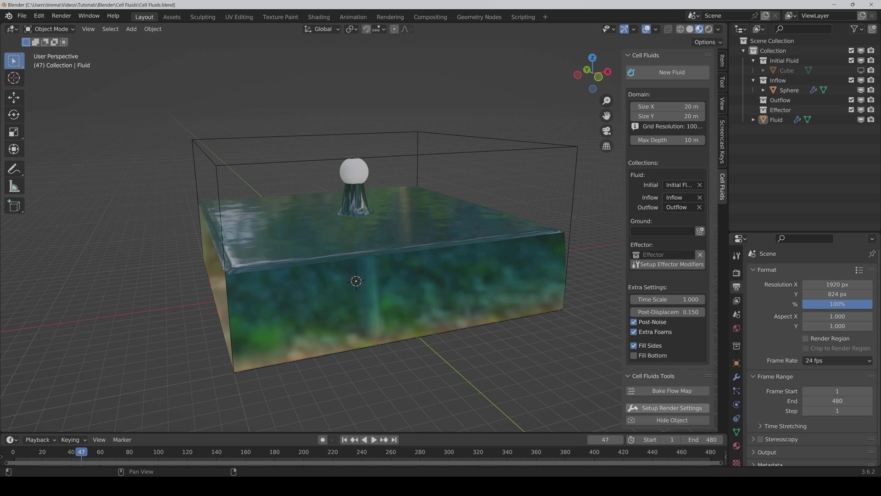
left_click(636, 407)
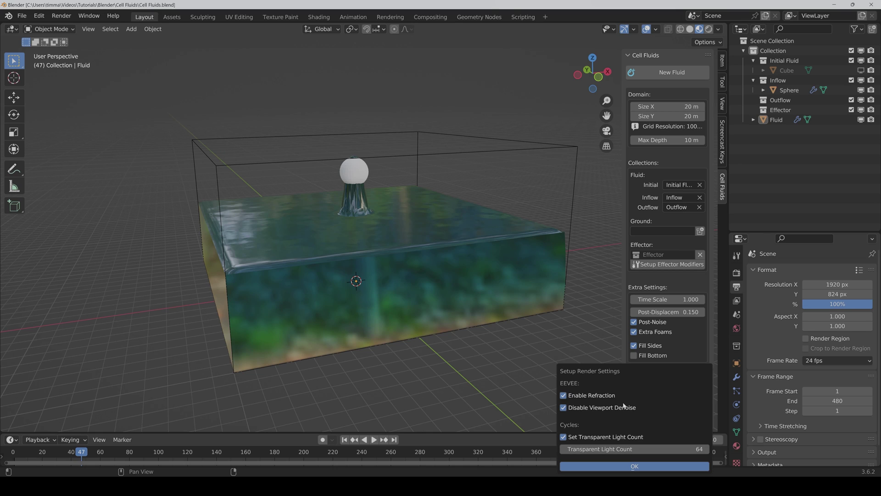
Close the render settings dialog, replay the fountain briefly, and bake the flow map
key("Return")
middle_click_drag(602, 322, 491, 169)
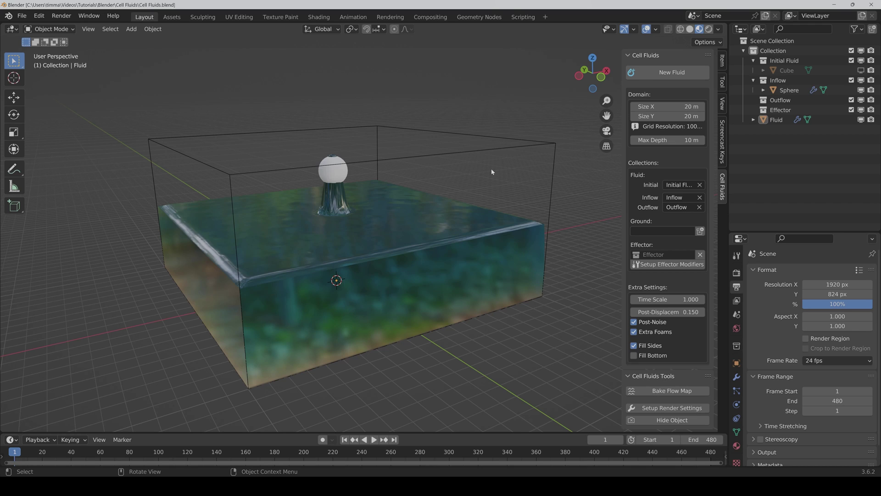
key("space")
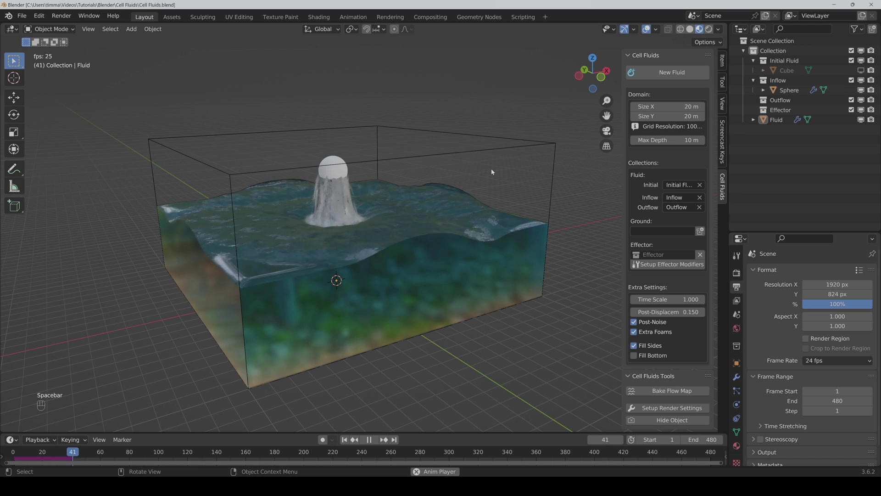
key("space")
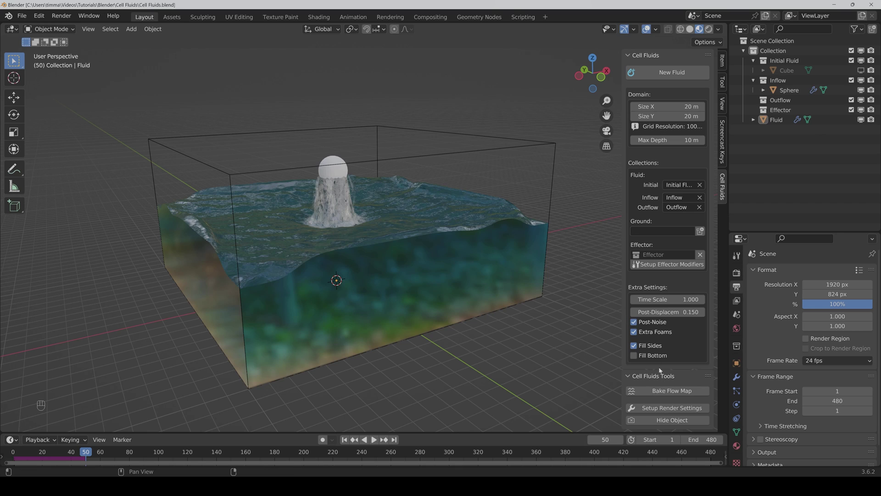
left_click(668, 390)
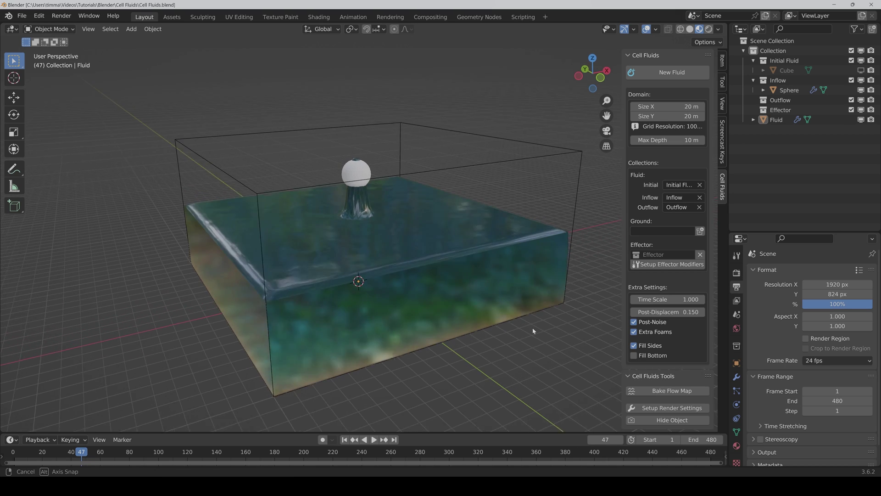
Preview the playing fluid in Rendered viewport shading, framing the water column
left_click(709, 29)
key("space")
key("space")
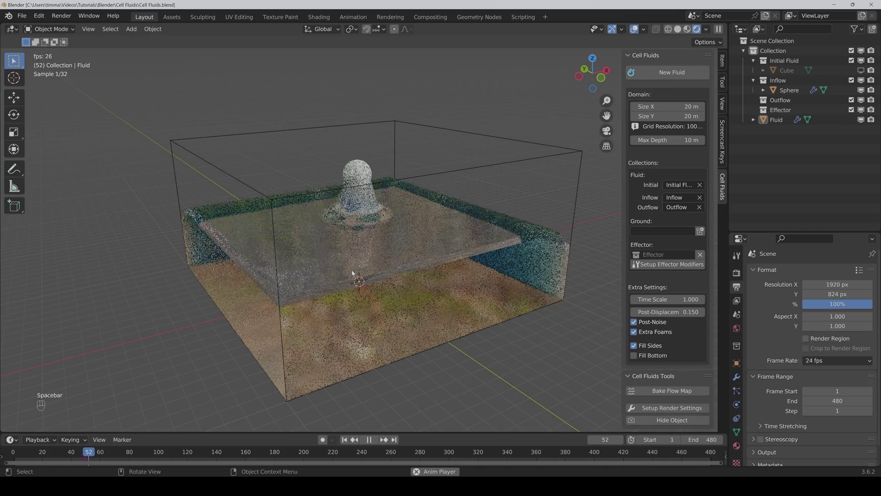
scroll(378, 258, "up", 6)
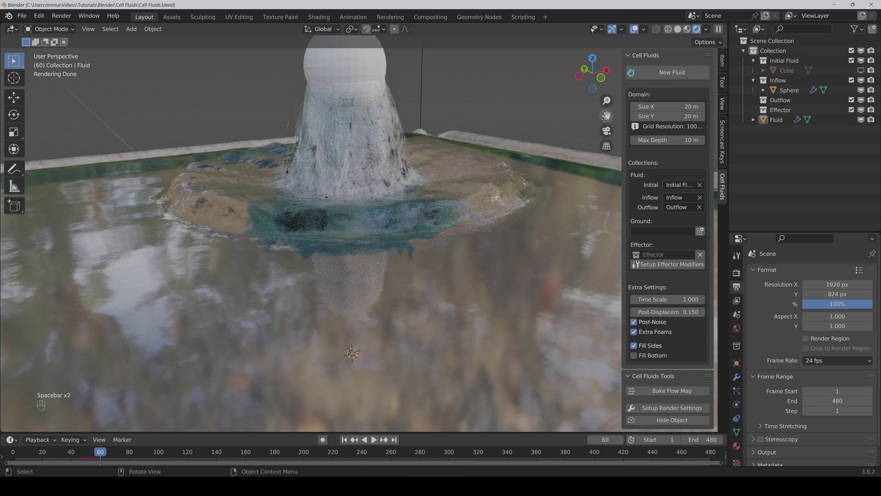
middle_click_drag(378, 259, 366, 310)
scroll(366, 311, "up", 6)
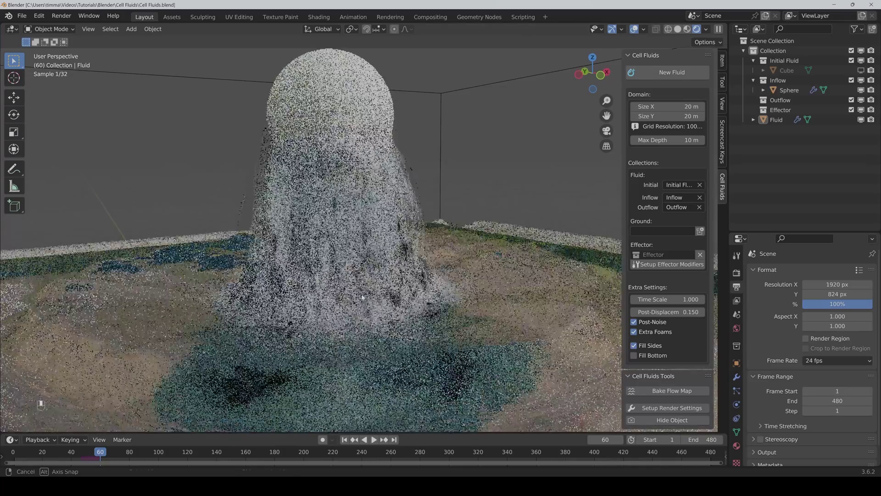
Raise the Cycles Light Paths transparent bounces from 8 to 32
left_click(736, 273)
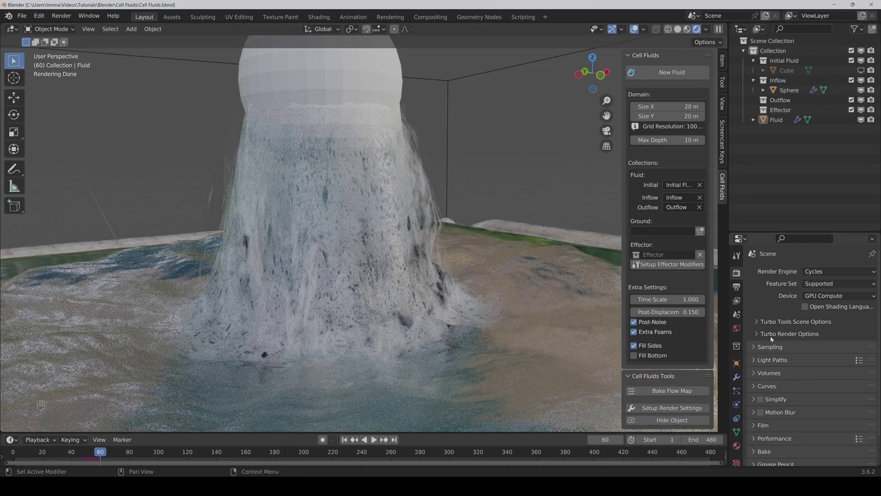
left_click(771, 362)
scroll(769, 360, "down", 3)
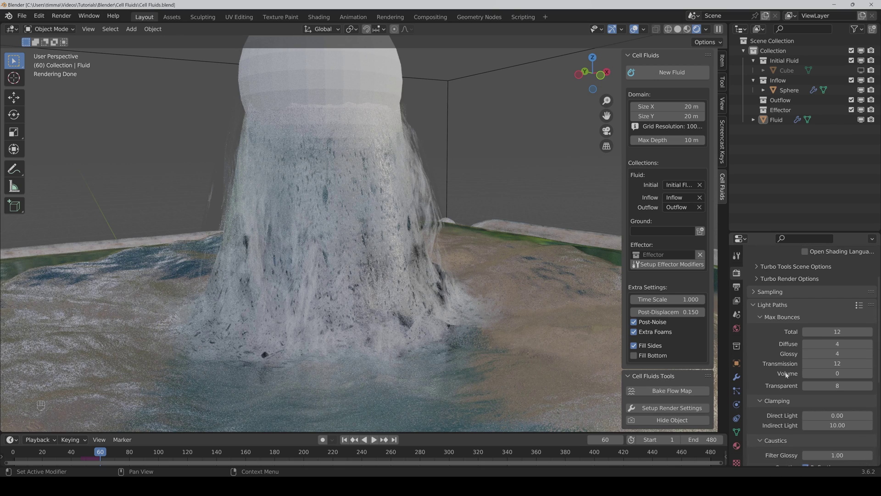
left_click(837, 385)
type("32")
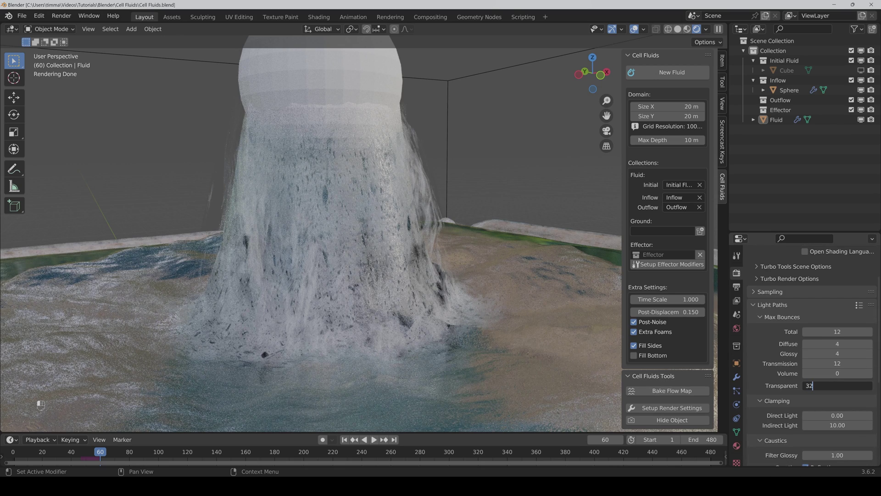
key("Return")
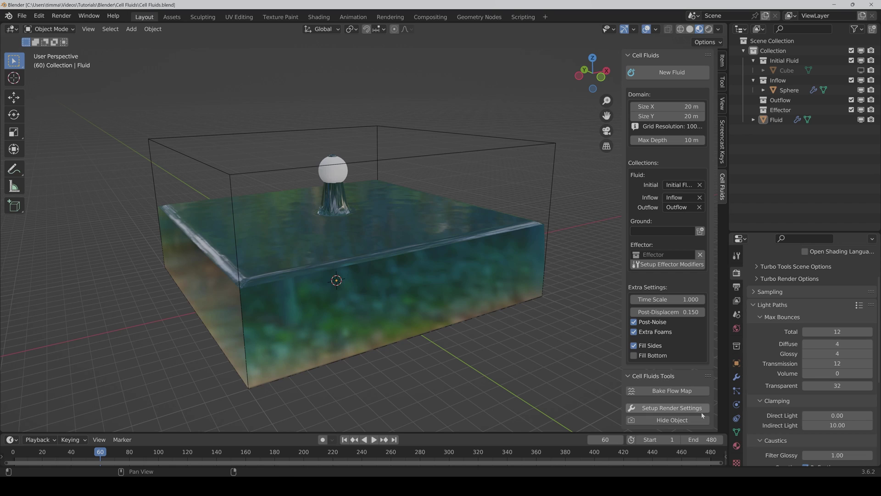
Apply CF Blood, then CF Milk, then CF Water Dirty as the fluid's material
left_click(736, 445)
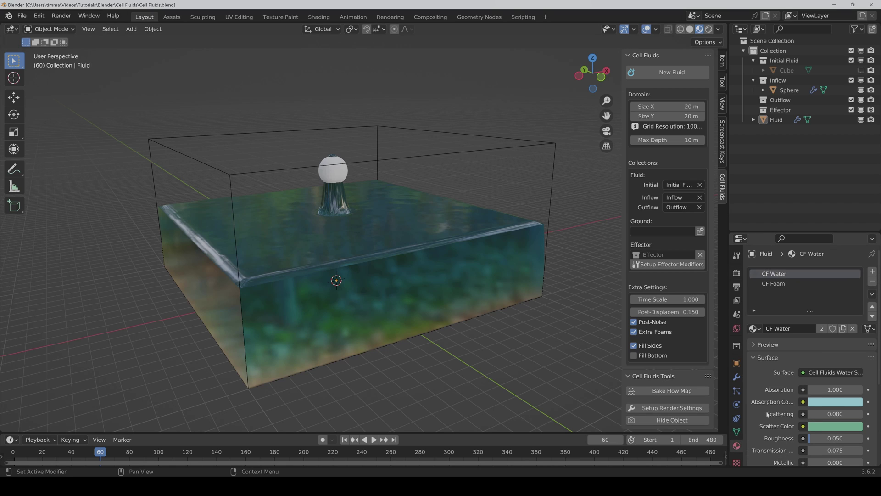
left_click(755, 328)
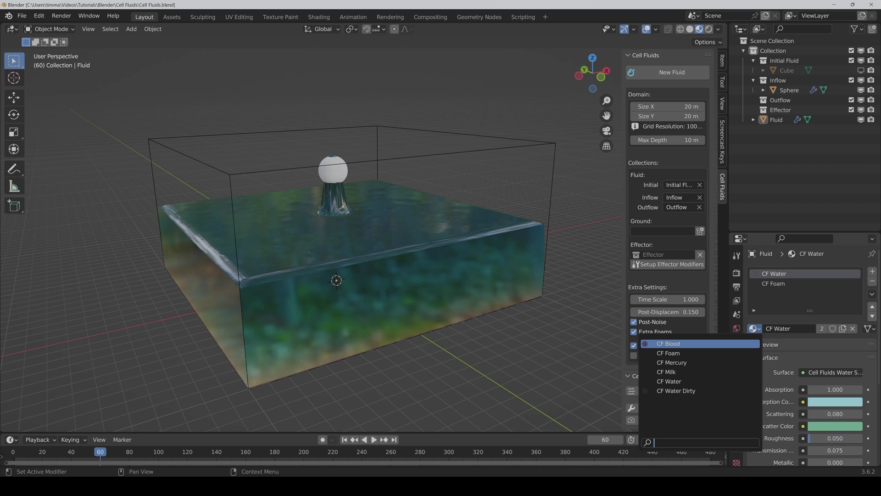
left_click(670, 344)
left_click(755, 328)
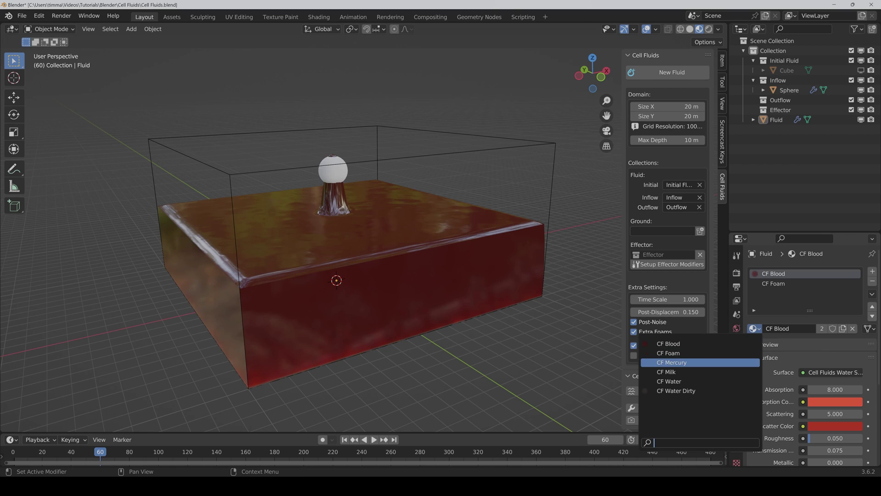
left_click(707, 372)
left_click(754, 329)
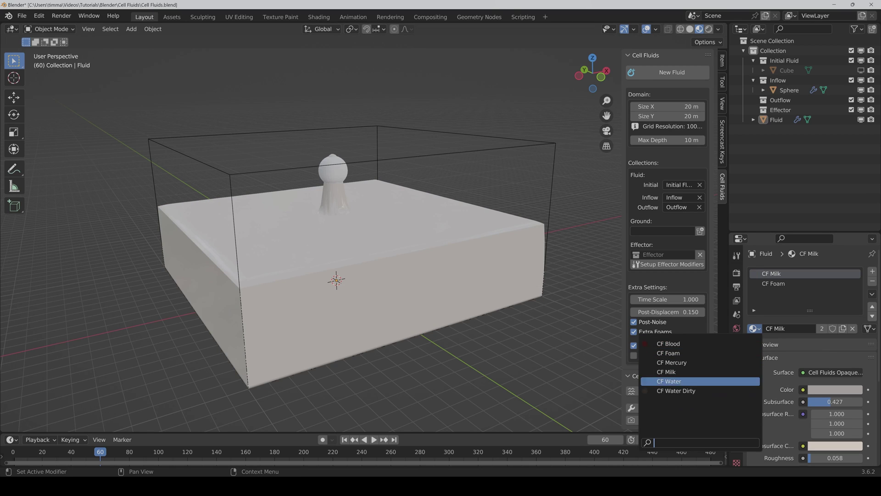
left_click(691, 390)
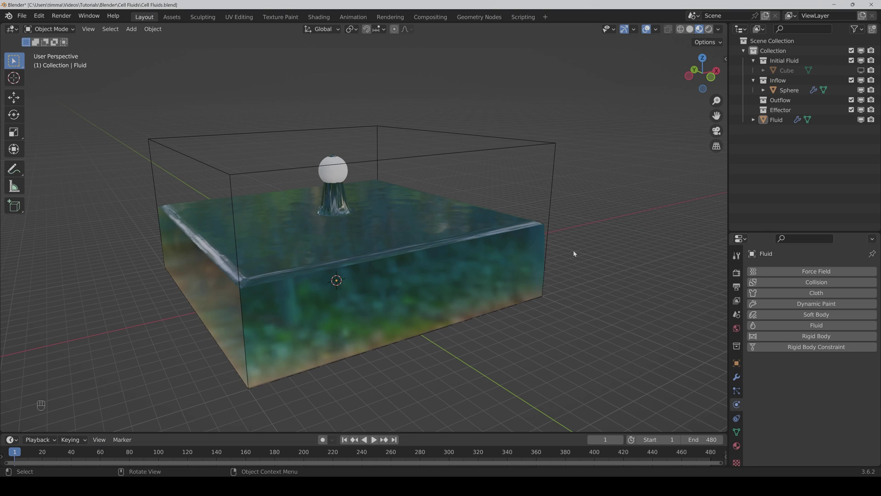
Select the Fluid object and start baking its simulation nodes
left_click(550, 220)
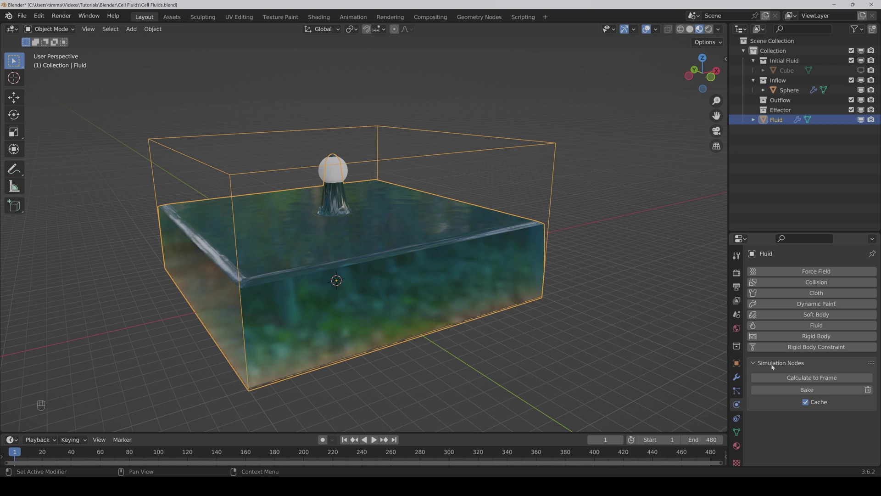
left_click(790, 390)
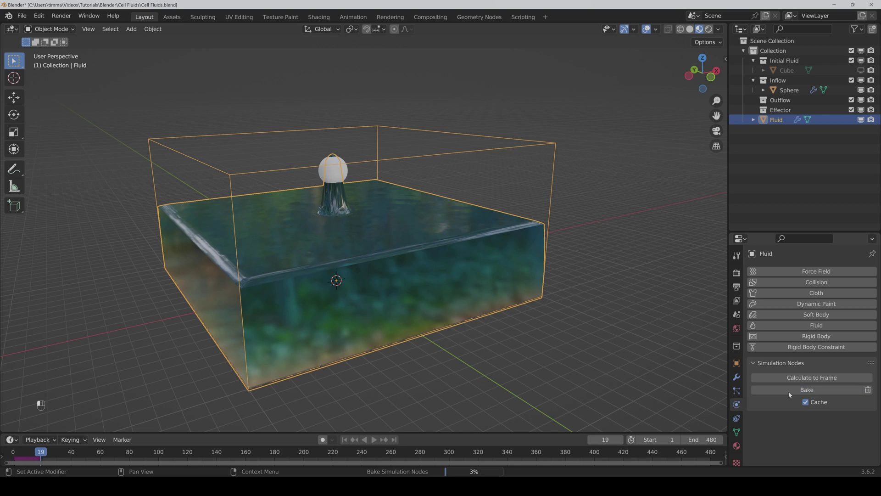